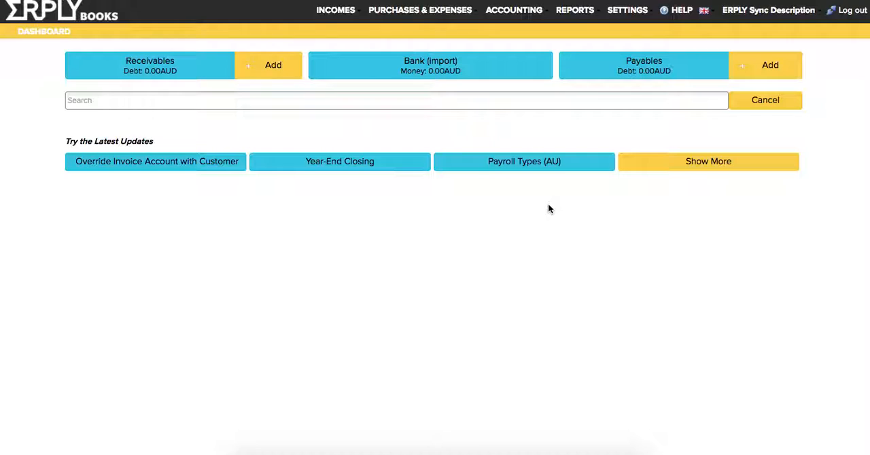
# - Open the ERPLY POS & Inventory Settings and enter the ERPLY username, account password and client code
pyautogui.click(625, 11)
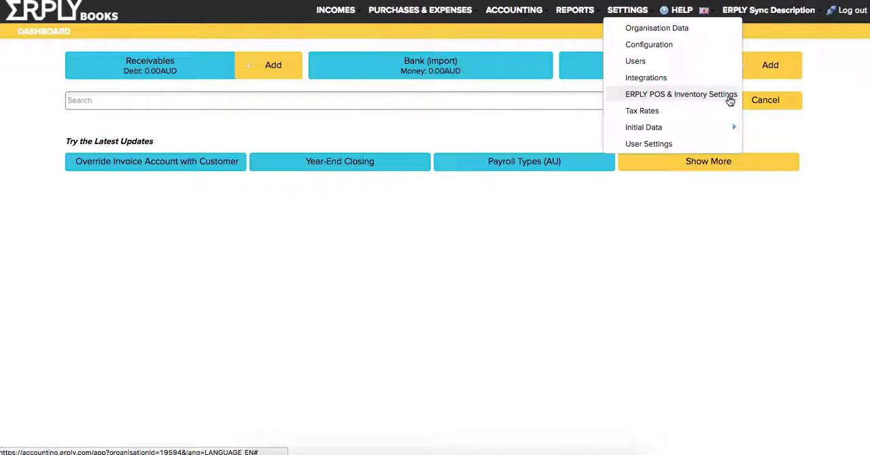
pyautogui.click(675, 94)
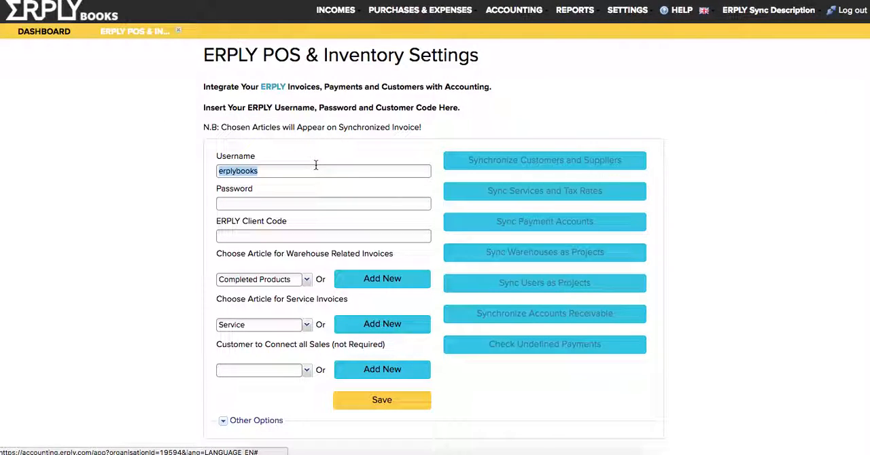
pyautogui.click(281, 171)
pyautogui.write('martti')
pyautogui.press('Tab')
pyautogui.write('••••••')
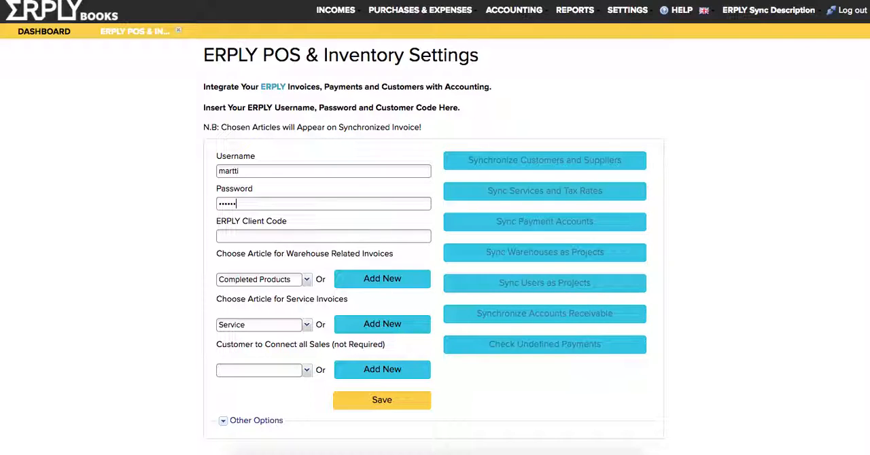
pyautogui.press('BackSpace')
pyautogui.press('BackSpace')
pyautogui.press('BackSpace')
pyautogui.press('BackSpace')
pyautogui.press('BackSpace')
pyautogui.press('BackSpace')
pyautogui.write('••••••')
pyautogui.press('Tab')
pyautogui.write('13225')
# - Under Other Options, disable Do not Sync Purchase Waybills and enable Sync Locations Automatically
pyautogui.click(263, 422)
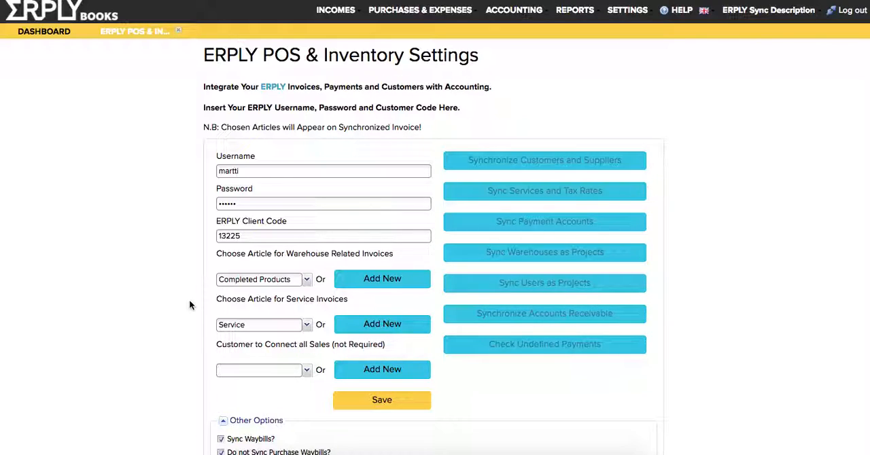
pyautogui.scroll(-1, 190, 305)
pyautogui.scroll(-3, 190, 305)
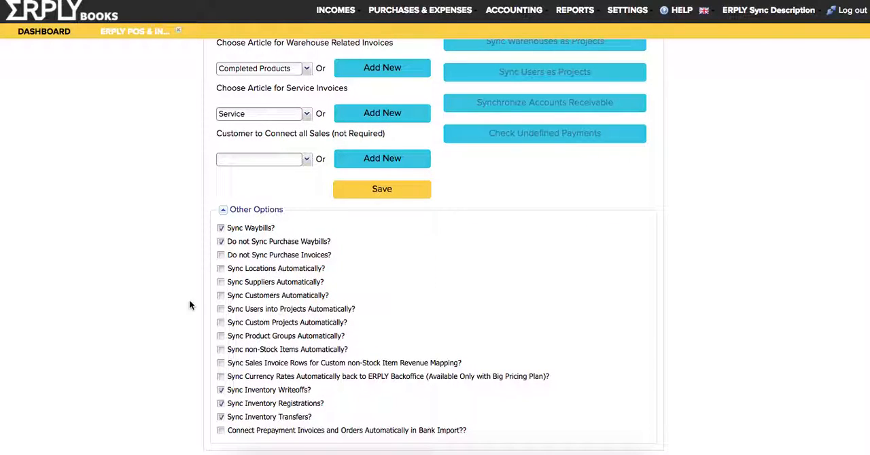
pyautogui.scroll(3, 190, 305)
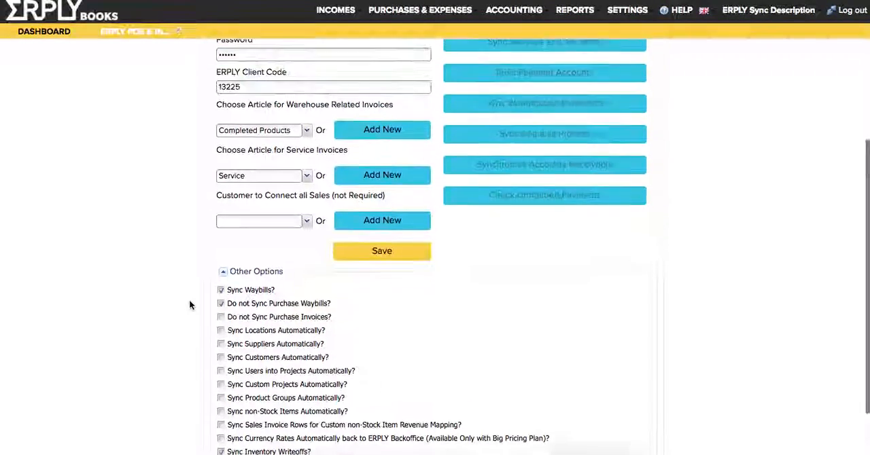
pyautogui.scroll(-3, 189, 305)
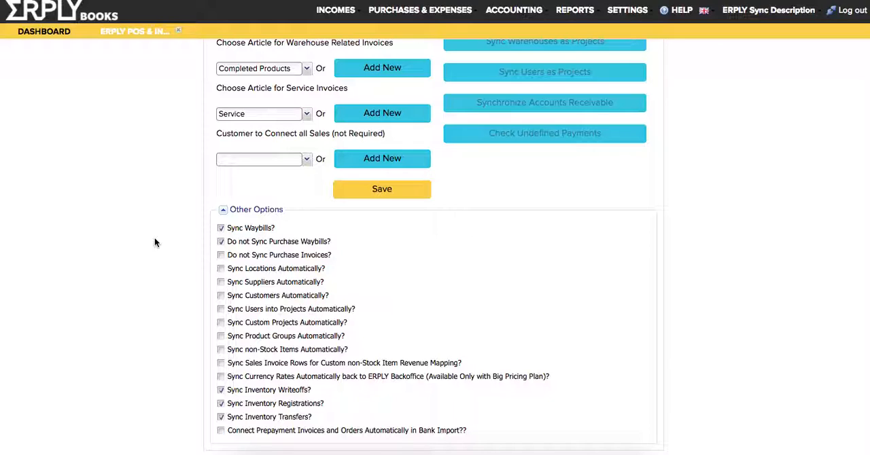
pyautogui.click(221, 243)
pyautogui.click(258, 282)
pyautogui.click(232, 282)
pyautogui.click(236, 269)
# - Enable Sync Suppliers Automatically and Sync Sales Invoice Rows for Custom non-Stock Item Revenue Mapping
pyautogui.scroll(3, 390, 218)
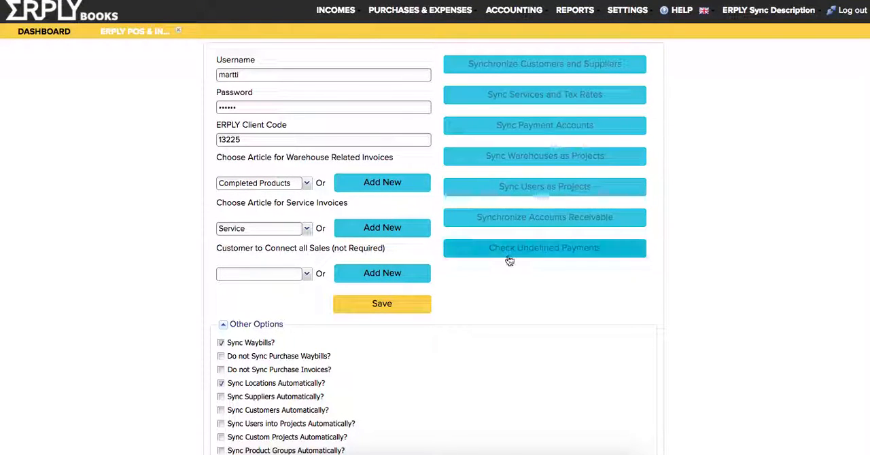
pyautogui.scroll(-1, 510, 258)
pyautogui.scroll(-2, 509, 260)
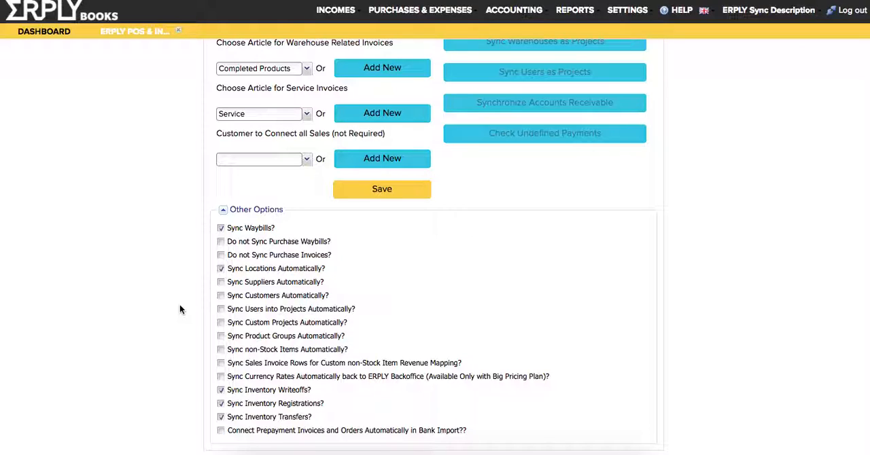
pyautogui.click(221, 282)
pyautogui.scroll(5, 182, 332)
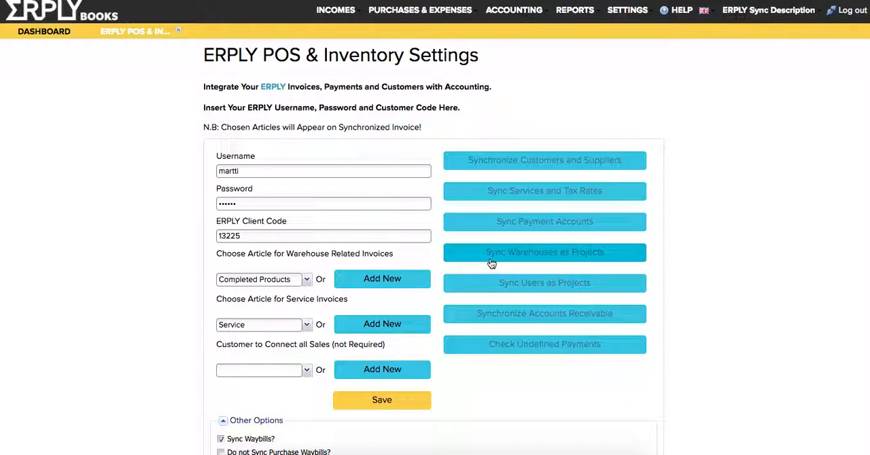
pyautogui.scroll(-3, 475, 372)
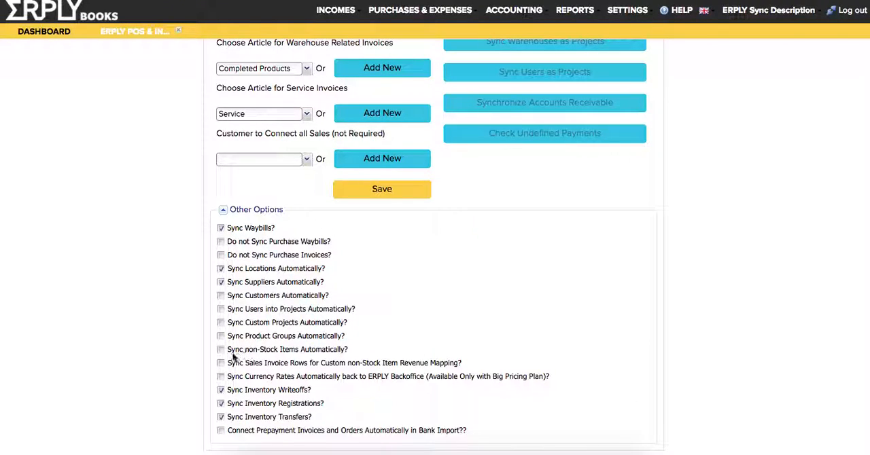
pyautogui.click(269, 363)
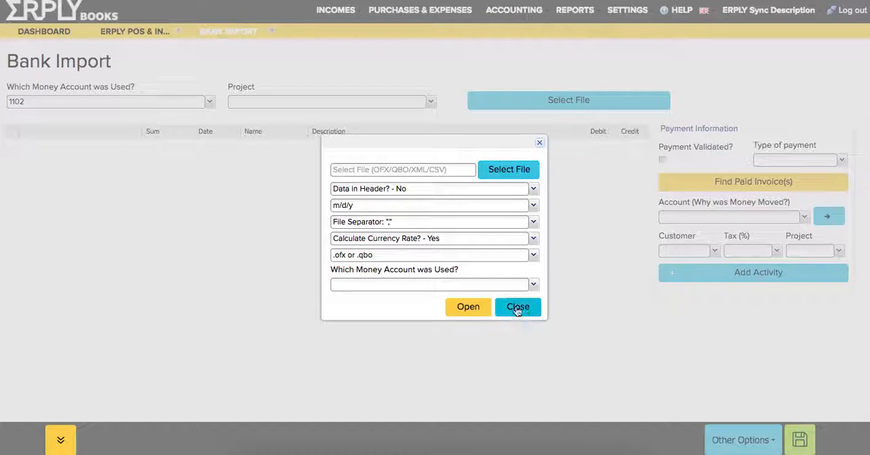
# - Dismiss the bank import file dialog, return to the ERPLY POS & Inventory Settings and save them
pyautogui.click(517, 307)
pyautogui.click(134, 32)
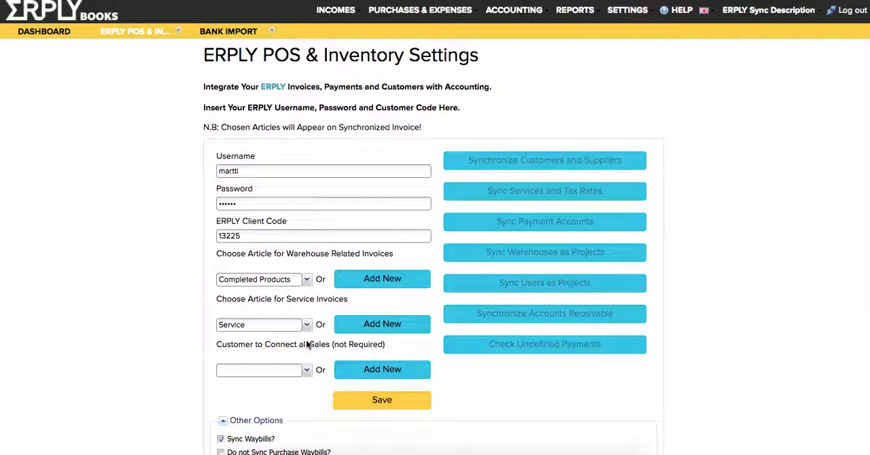
pyautogui.scroll(-3, 306, 344)
pyautogui.click(361, 300)
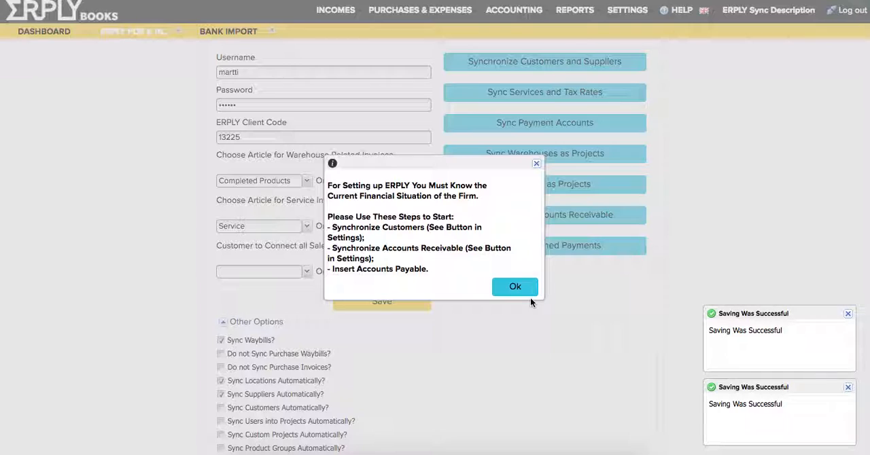
pyautogui.click(517, 288)
pyautogui.click(438, 250)
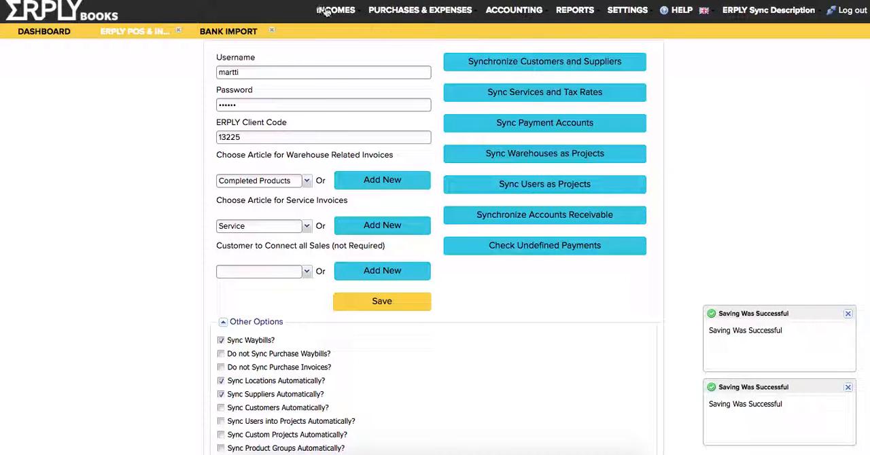
# - Look at the Bank Import file options, dismiss them and review the saved POS & Inventory sync options
pyautogui.moveTo(326, 11)
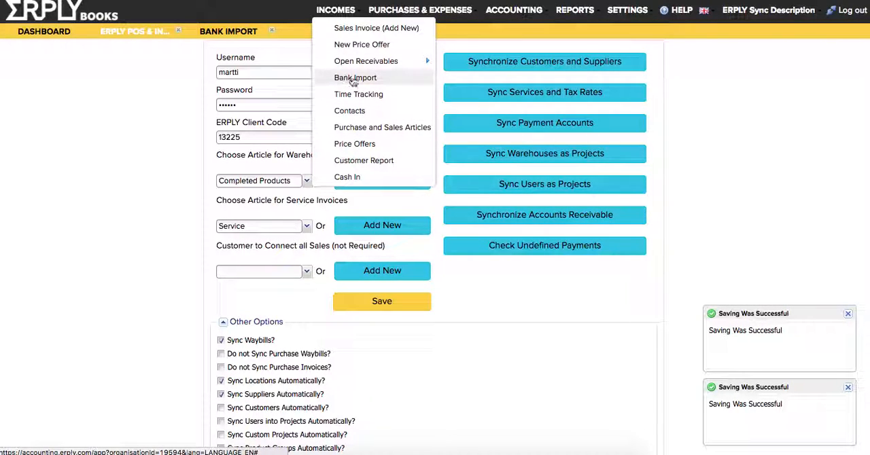
pyautogui.click(348, 79)
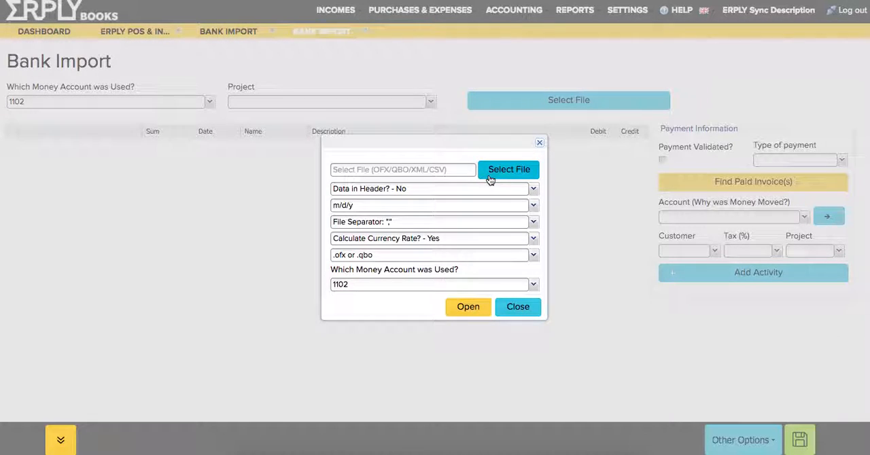
pyautogui.click(503, 310)
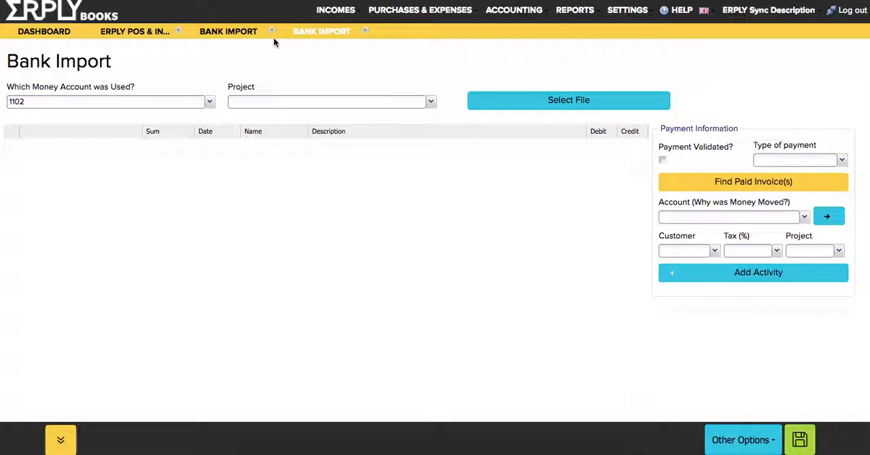
pyautogui.click(160, 34)
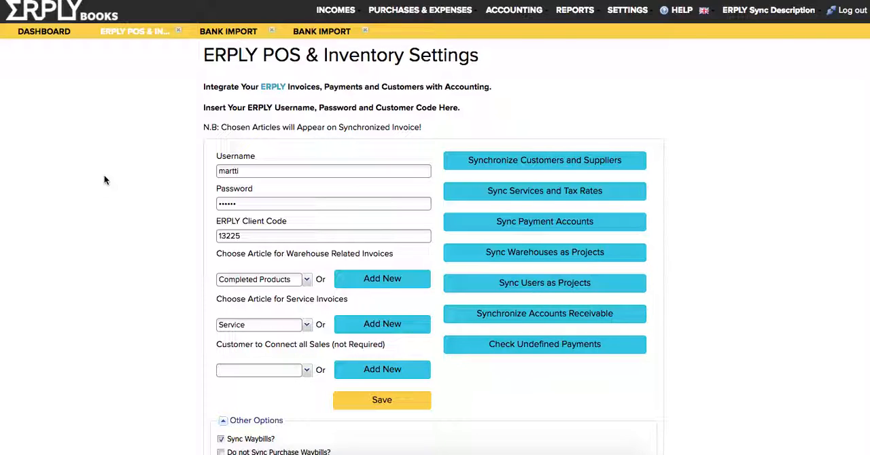
pyautogui.scroll(-5, 104, 175)
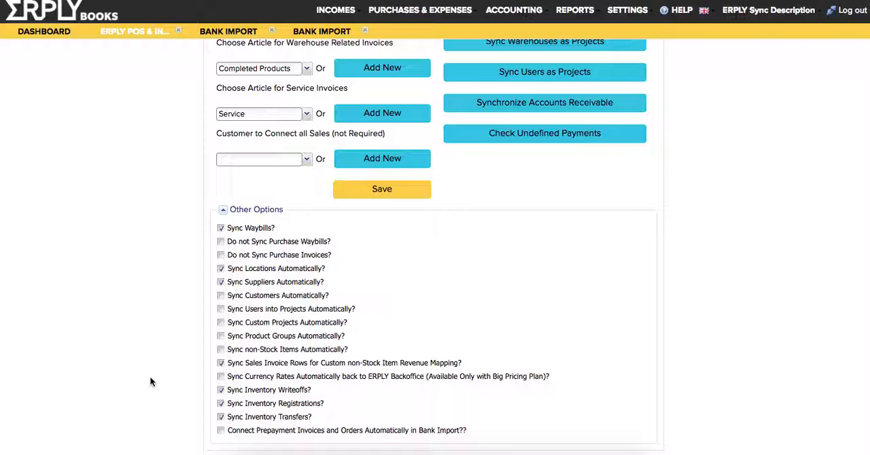
pyautogui.scroll(5, 151, 381)
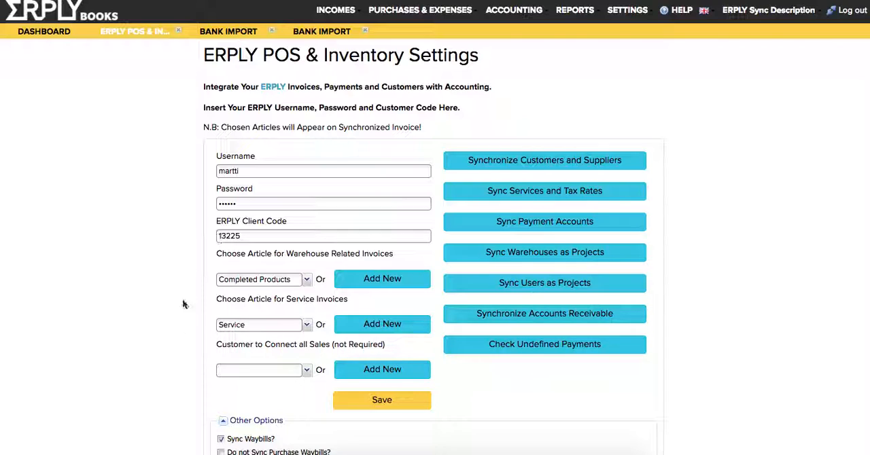
# - Open Purchase and Sales Articles and examine the expense and revenue accounts of the Completed Products and Service articles
pyautogui.click(349, 11)
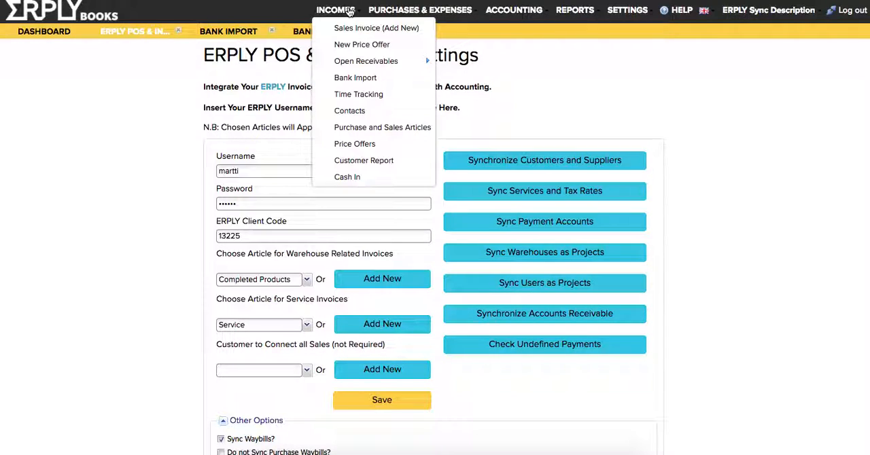
pyautogui.click(370, 128)
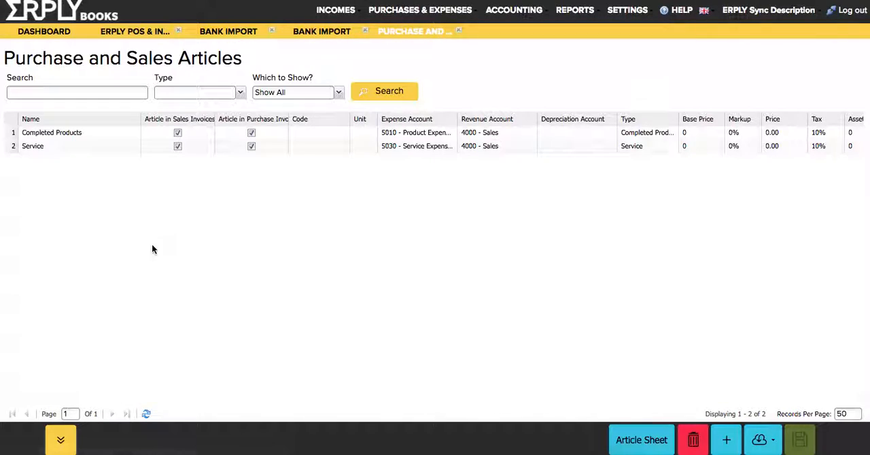
pyautogui.click(77, 138)
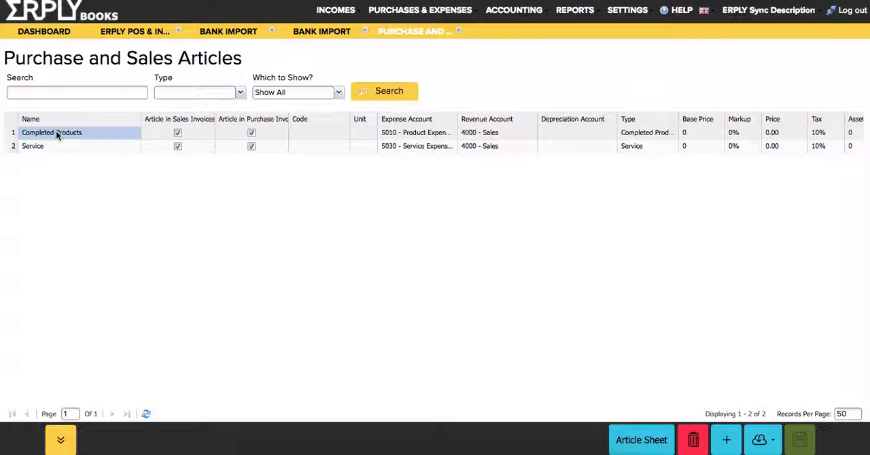
pyautogui.click(419, 133)
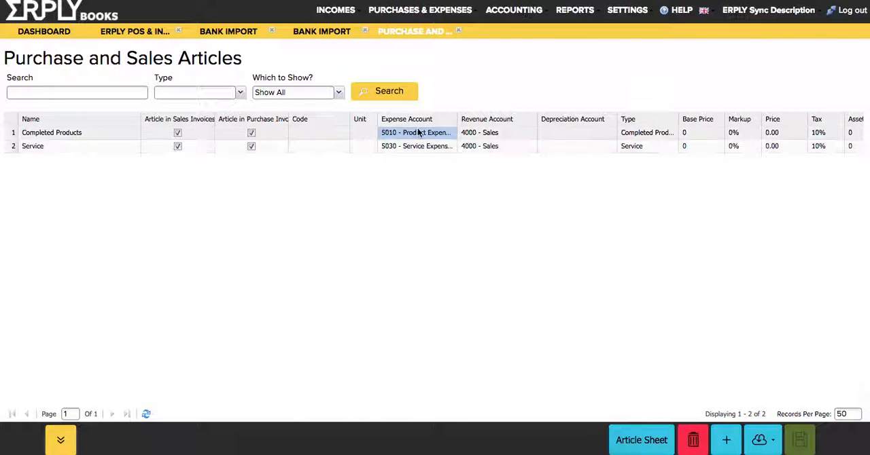
pyautogui.click(501, 133)
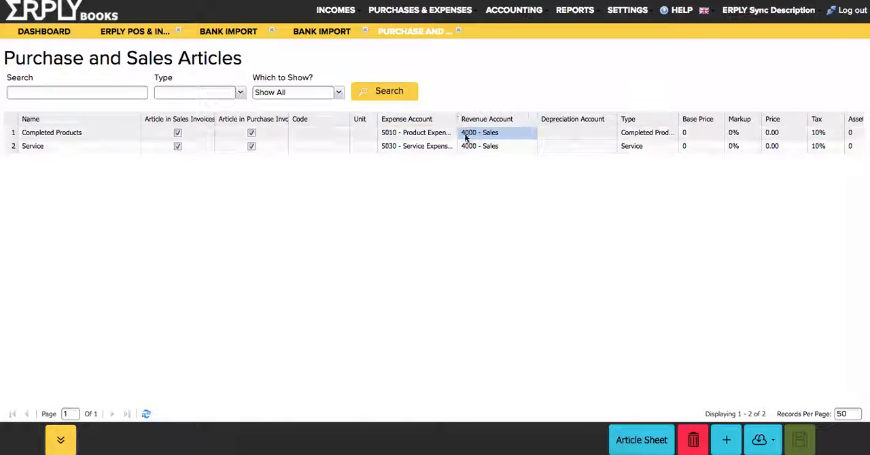
pyautogui.click(396, 135)
pyautogui.click(342, 136)
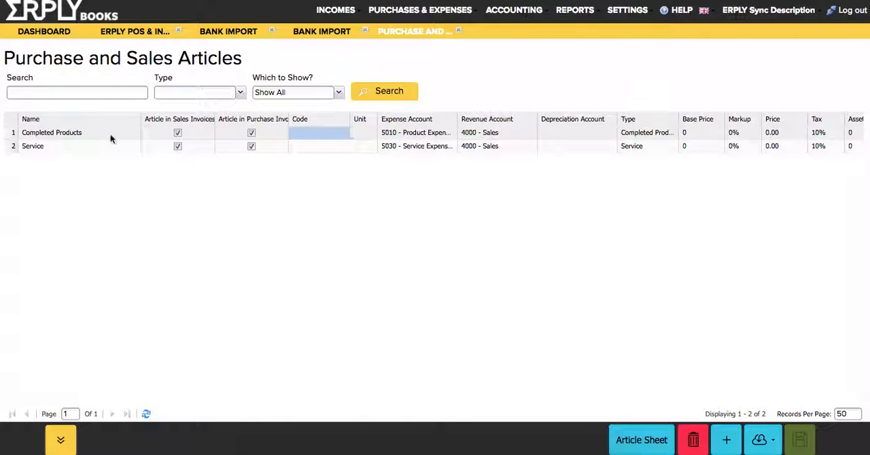
pyautogui.click(92, 138)
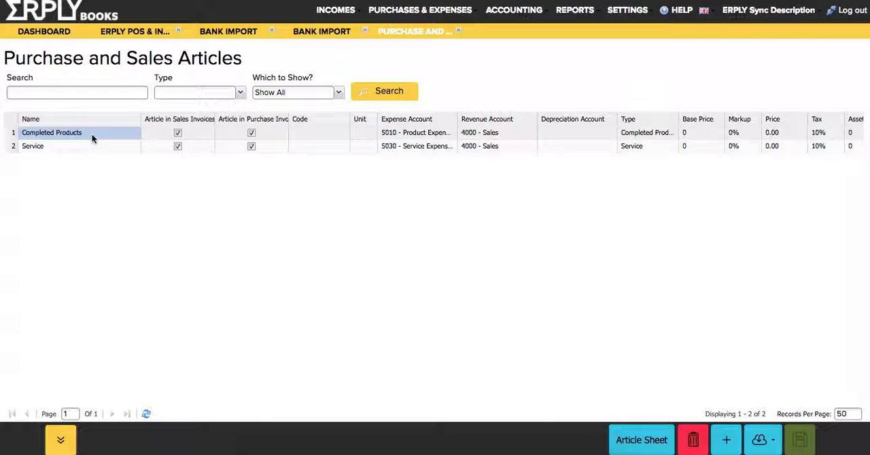
pyautogui.click(34, 147)
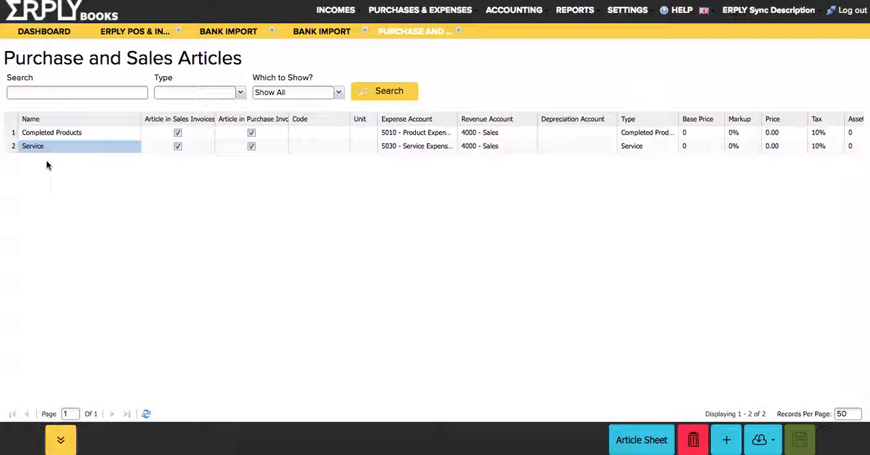
# - Return to the ERPLY POS & Inventory Settings and synchronize customers and suppliers
pyautogui.click(124, 31)
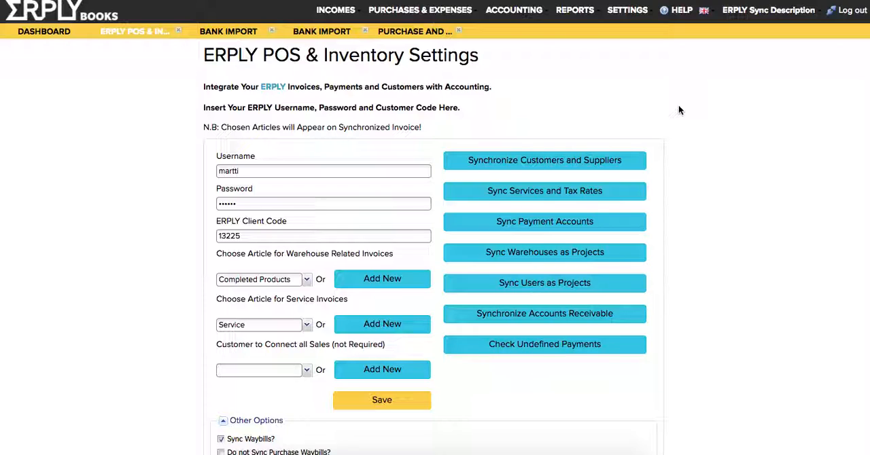
pyautogui.click(480, 159)
pyautogui.click(421, 303)
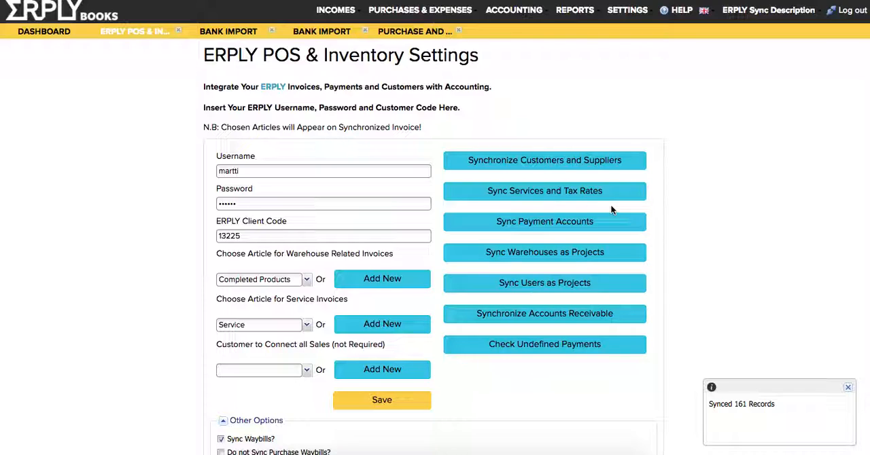
# - Synchronize the purchase and sales articles from the services and tax rates sync options
pyautogui.click(514, 202)
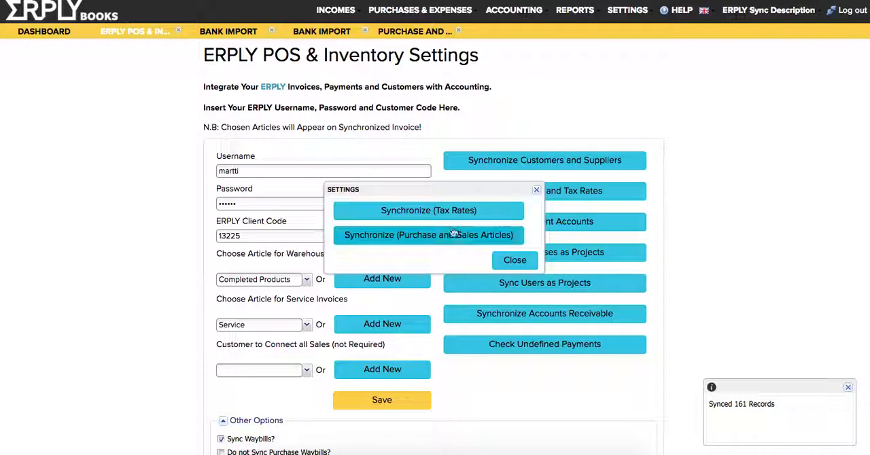
pyautogui.click(383, 238)
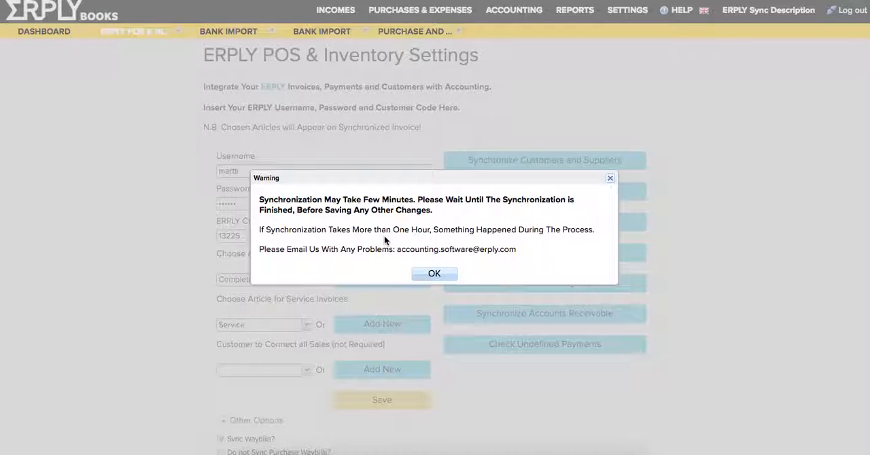
pyautogui.click(437, 274)
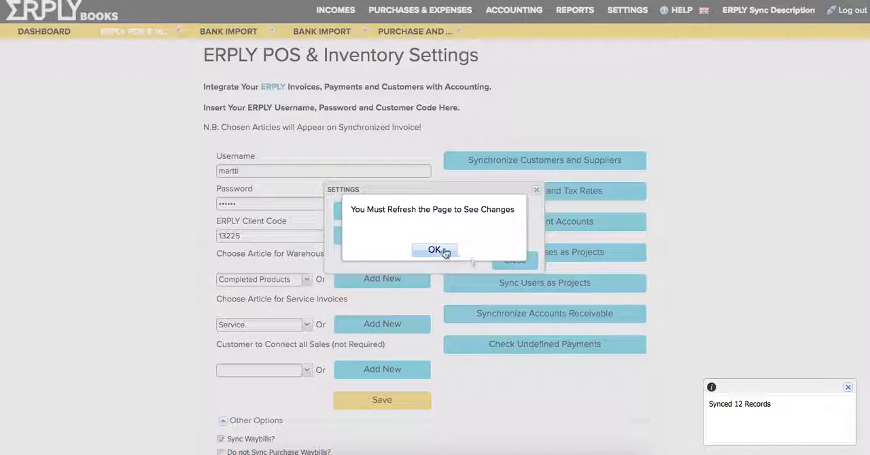
pyautogui.click(435, 250)
pyautogui.click(511, 260)
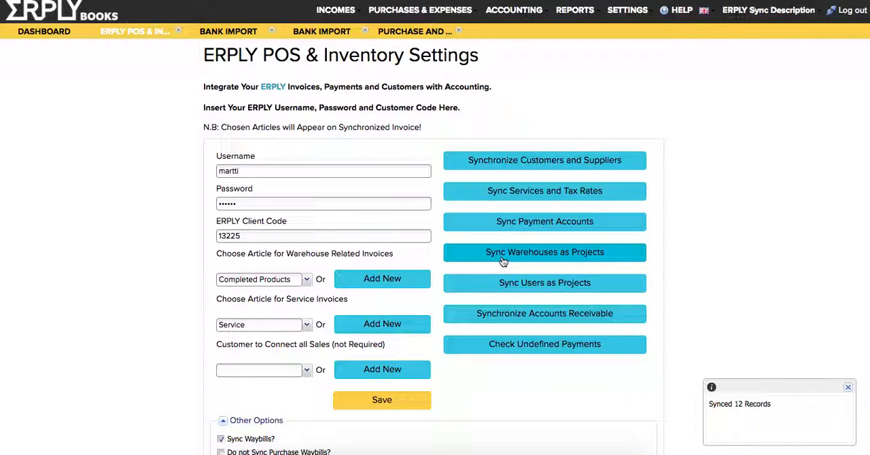
# - Synchronize the warehouses as projects and accept the synchronization warning
pyautogui.click(485, 262)
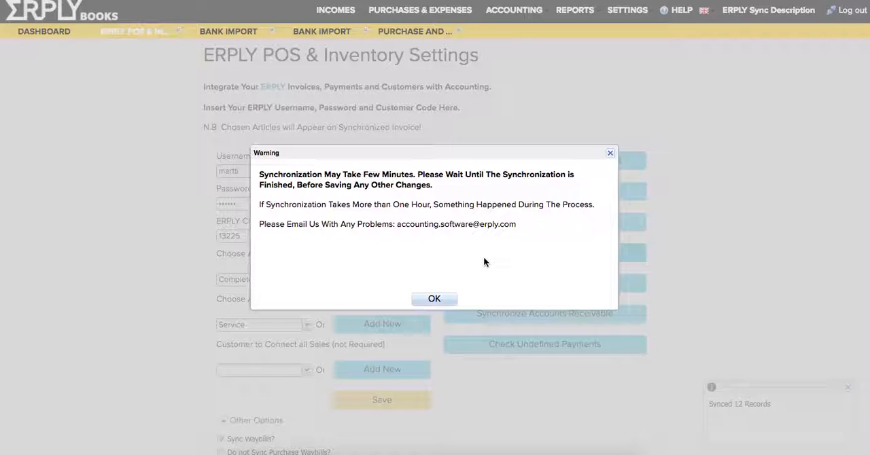
pyautogui.click(448, 301)
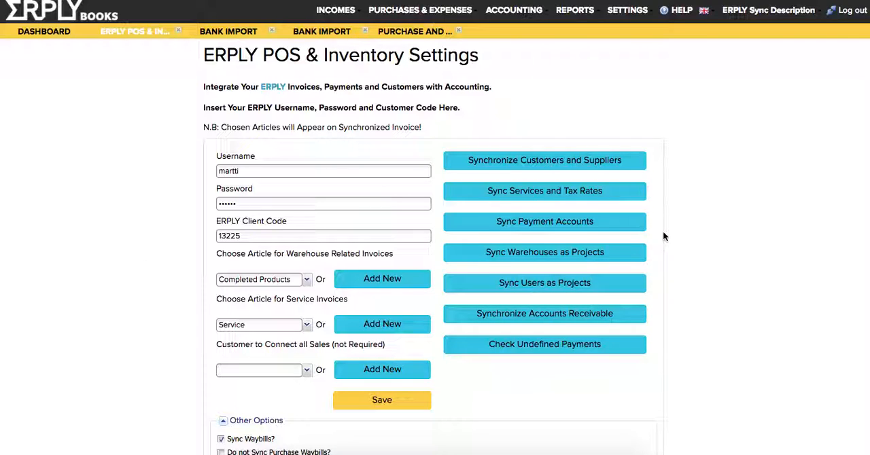
# - Open the payment accounts sync list and look through its ERPLY payment types
pyautogui.click(494, 221)
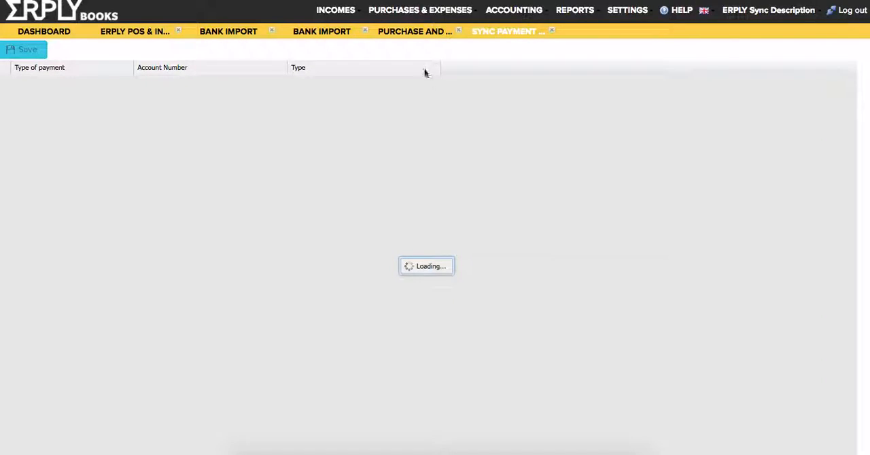
pyautogui.click(404, 32)
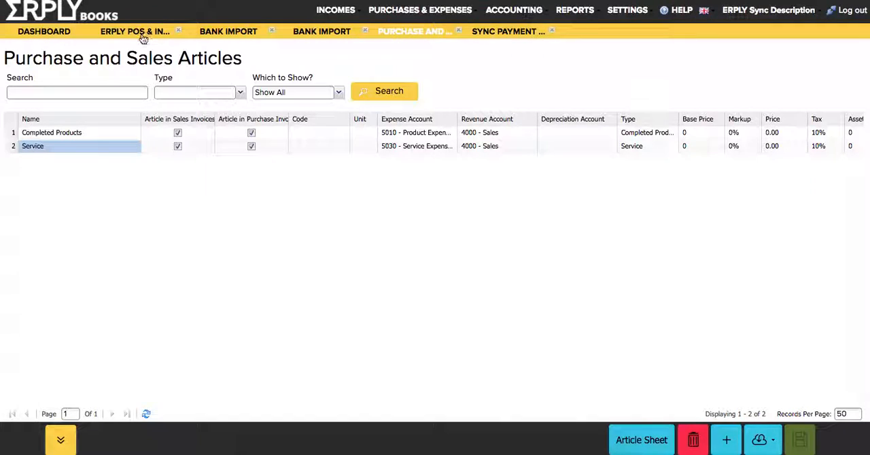
pyautogui.click(141, 34)
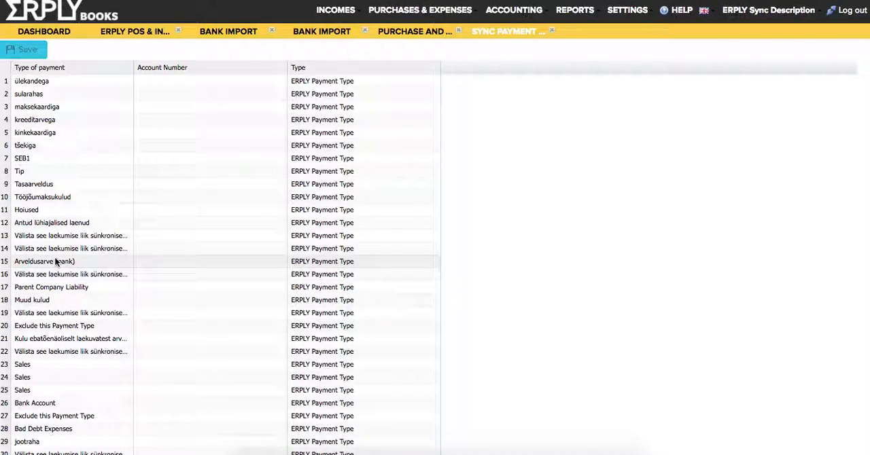
pyautogui.scroll(-5, 56, 258)
pyautogui.scroll(5, 55, 260)
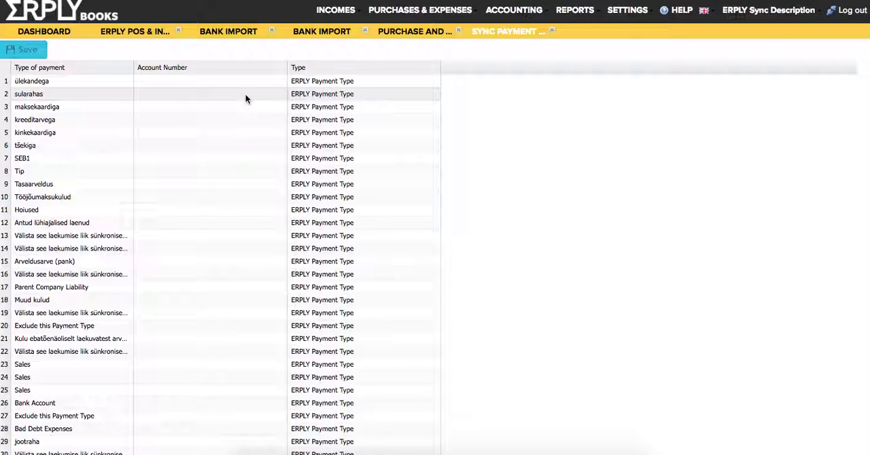
# - Examine the ledger accounts available for the Tip payment type without choosing one
pyautogui.click(58, 174)
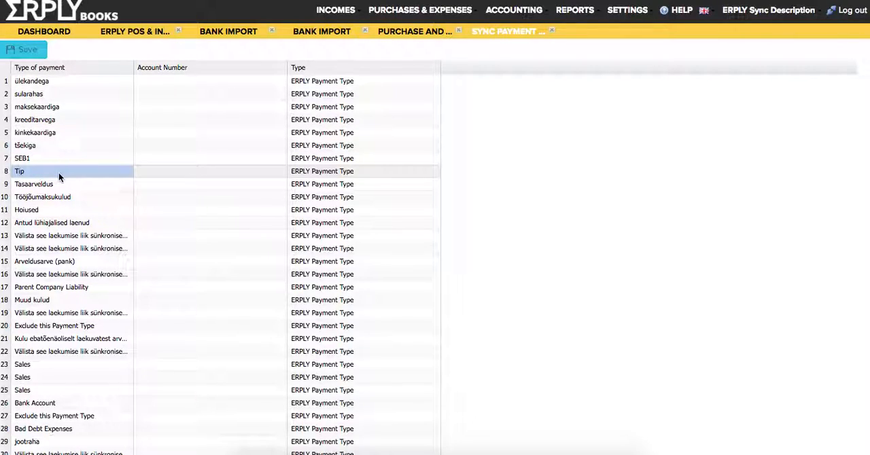
pyautogui.click(250, 171)
pyautogui.click(281, 171)
pyautogui.scroll(-10, 225, 256)
pyautogui.scroll(6, 225, 257)
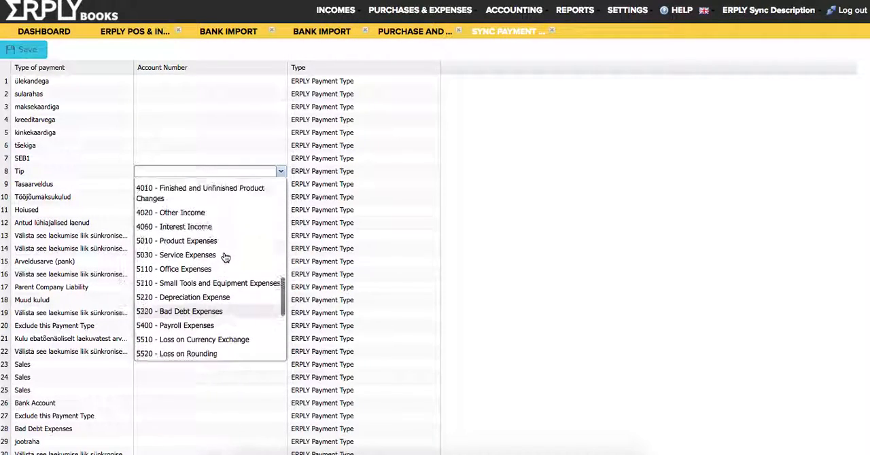
pyautogui.scroll(-1, 225, 259)
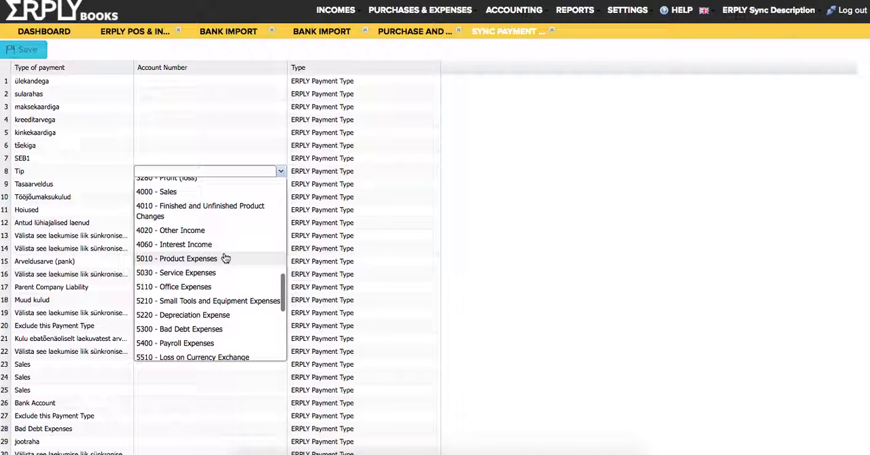
pyautogui.scroll(3, 225, 259)
pyautogui.scroll(2, 225, 257)
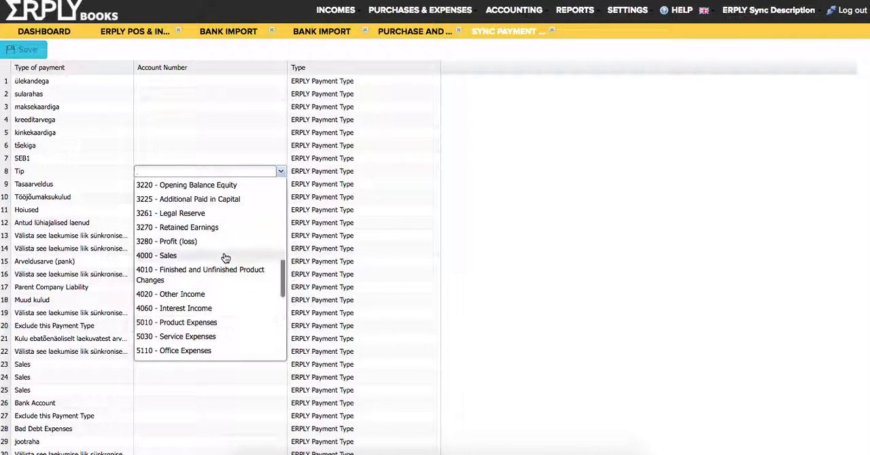
pyautogui.click(395, 174)
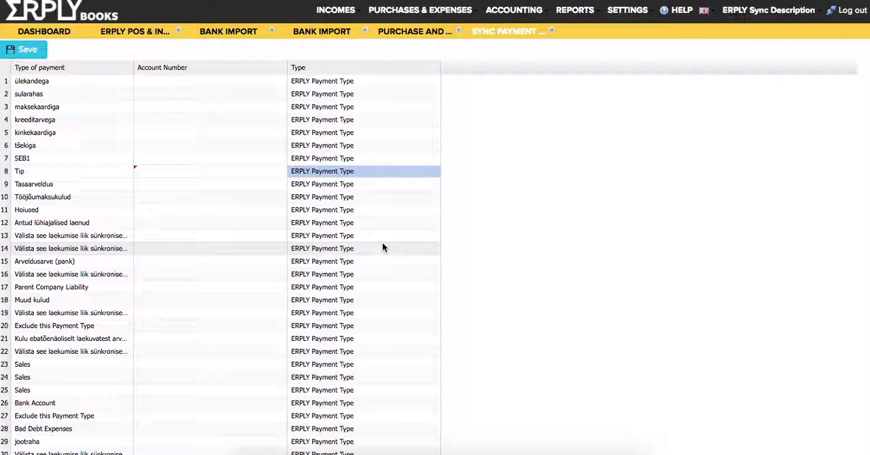
# - Examine the product group rows, checking the Make-up group's Sales, Discount, COGS, Inventory and Cash Revenue Account types
pyautogui.scroll(-10, 382, 243)
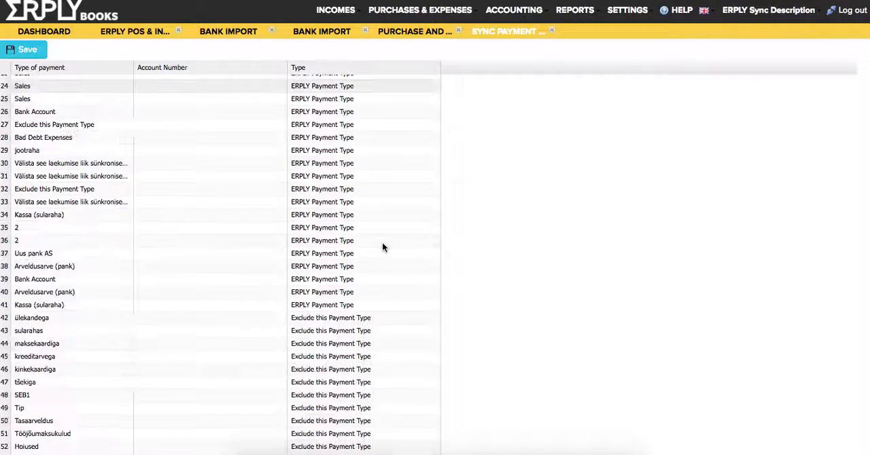
pyautogui.scroll(-15, 381, 247)
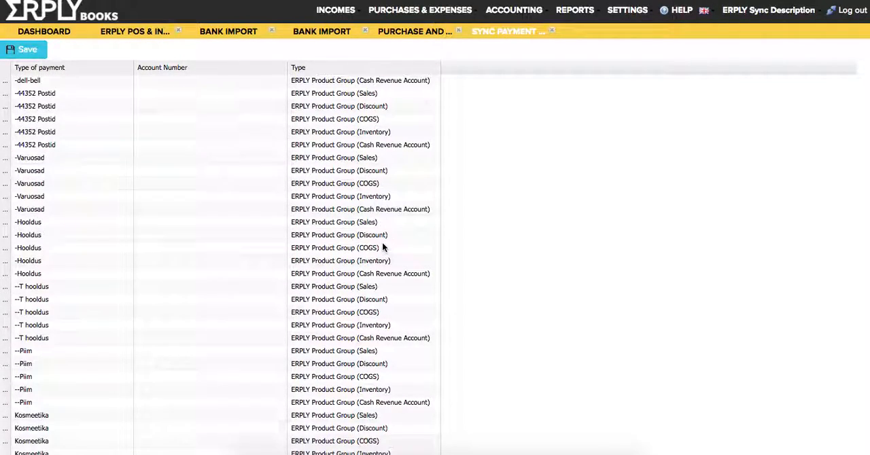
pyautogui.scroll(-5, 383, 248)
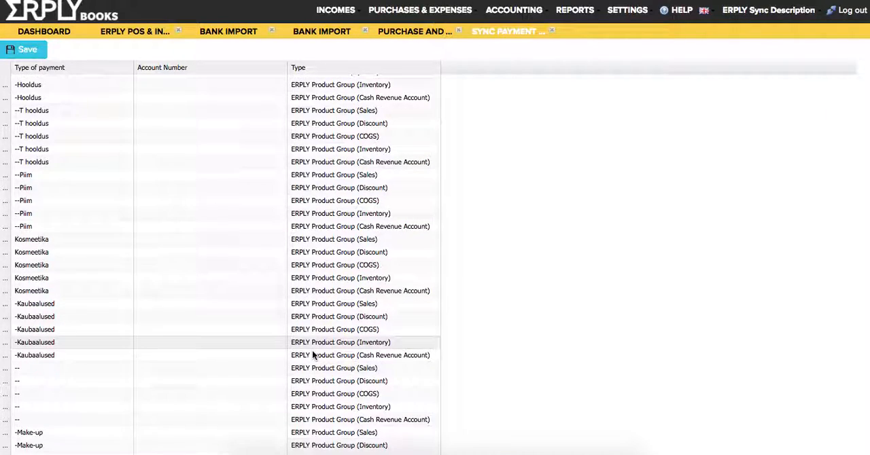
pyautogui.scroll(-5, 312, 351)
pyautogui.scroll(-3, 312, 350)
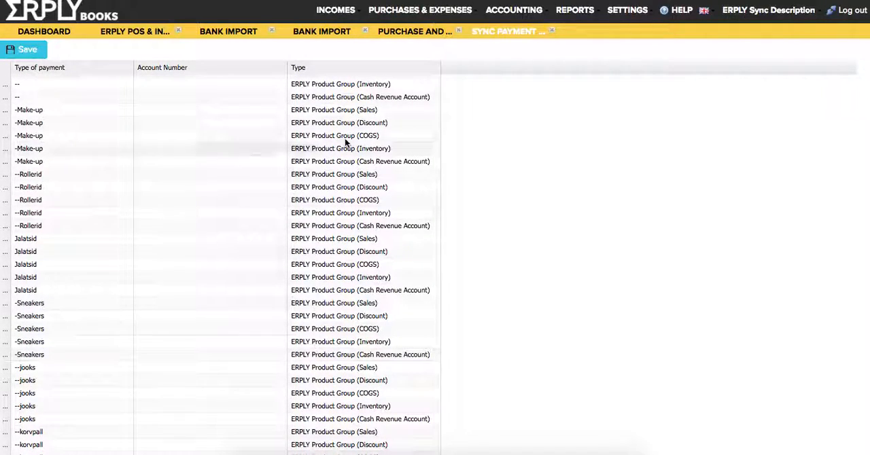
pyautogui.click(334, 113)
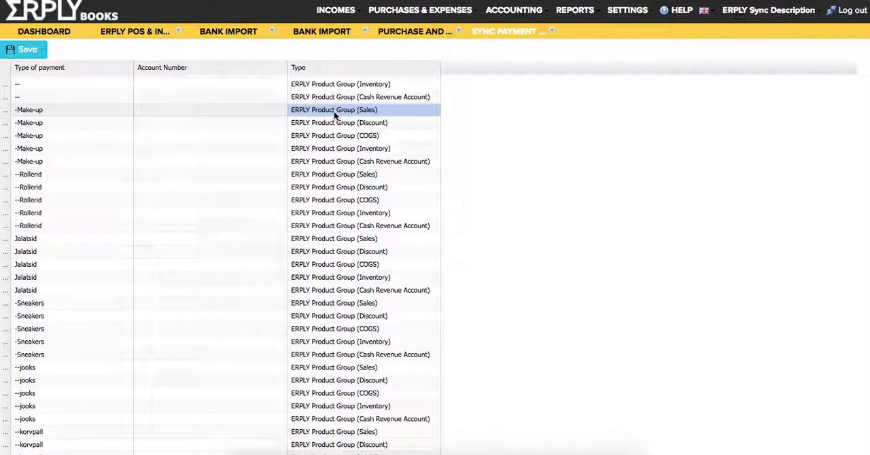
pyautogui.click(367, 124)
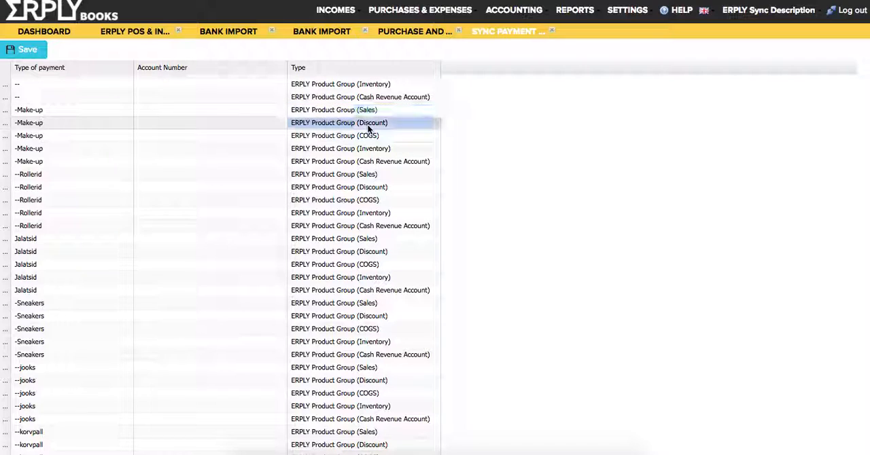
pyautogui.click(347, 112)
pyautogui.click(347, 127)
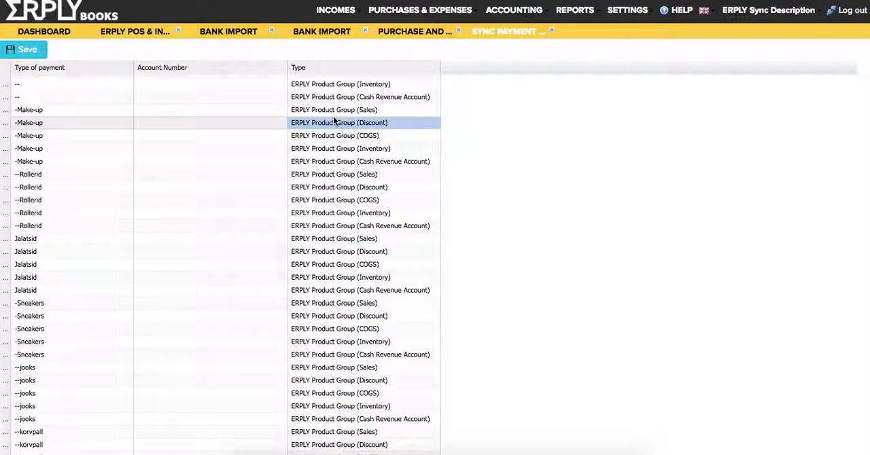
pyautogui.click(326, 111)
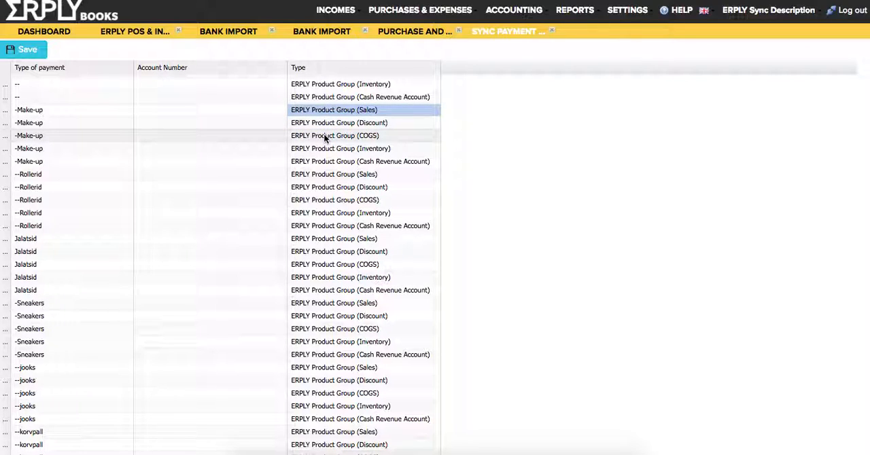
pyautogui.click(324, 138)
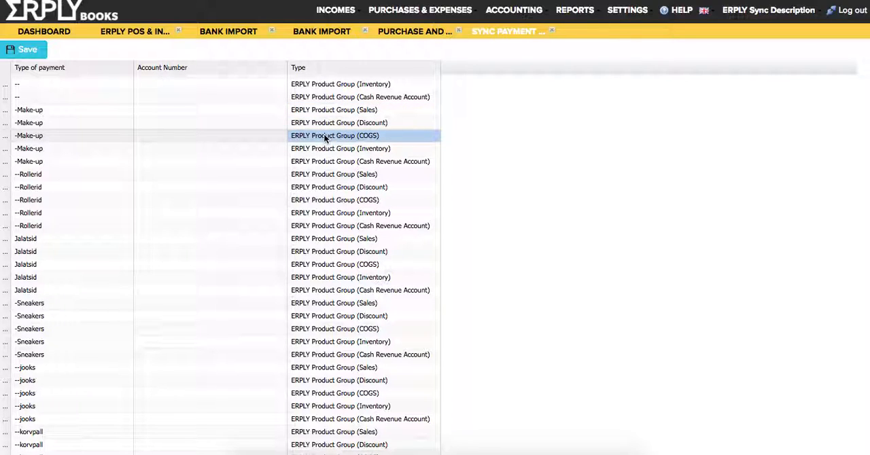
pyautogui.click(319, 149)
pyautogui.click(314, 163)
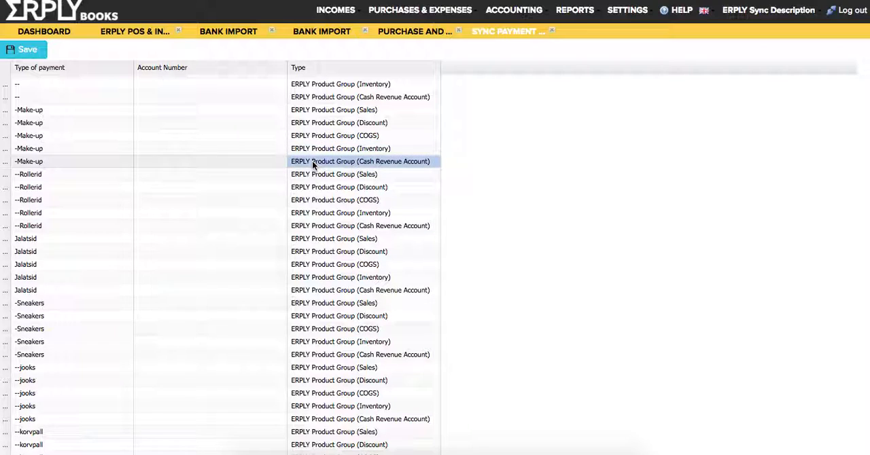
# - Compare the Make-up group's Sales and COGS rows and open the Sales row's account number for editing, leaving it empty
pyautogui.click(318, 109)
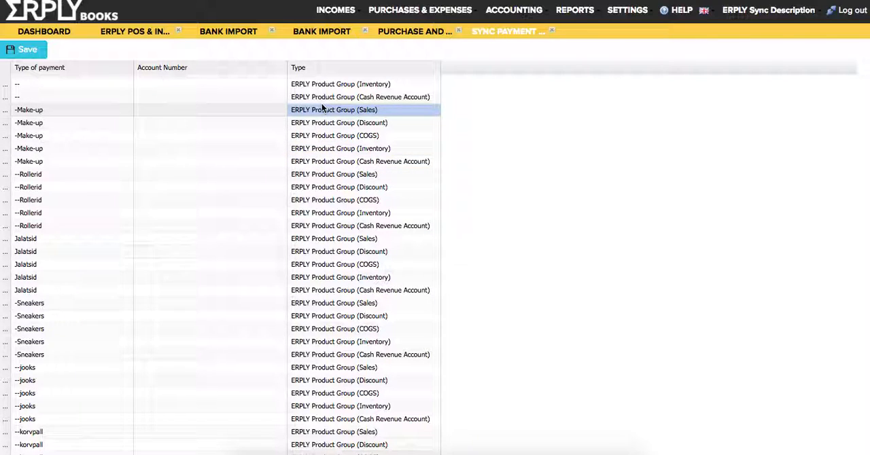
pyautogui.click(317, 136)
pyautogui.click(317, 111)
pyautogui.click(314, 137)
pyautogui.click(312, 110)
pyautogui.click(311, 137)
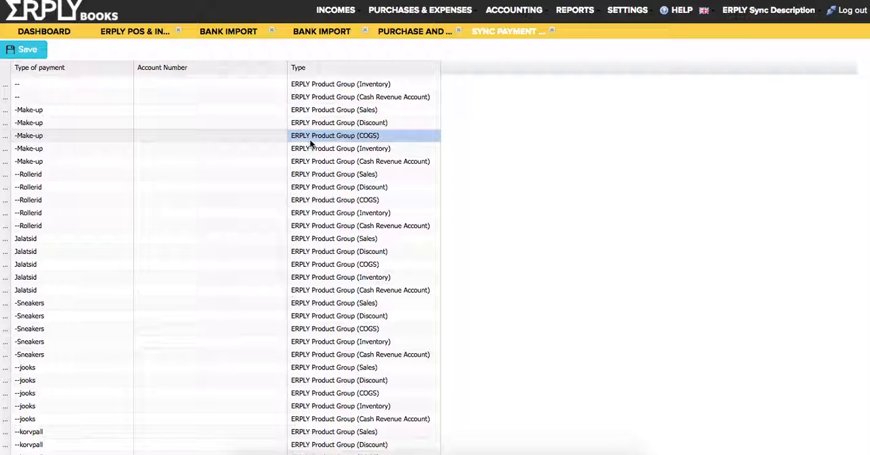
pyautogui.click(70, 112)
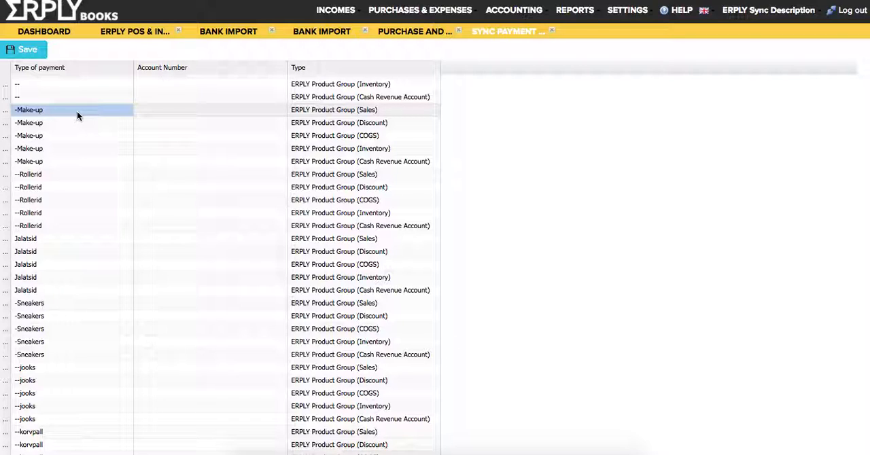
pyautogui.doubleClick(209, 110)
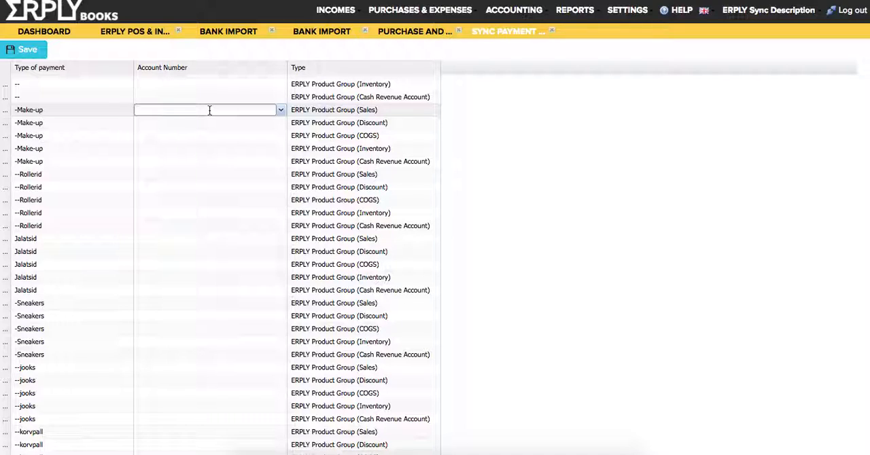
pyautogui.click(72, 135)
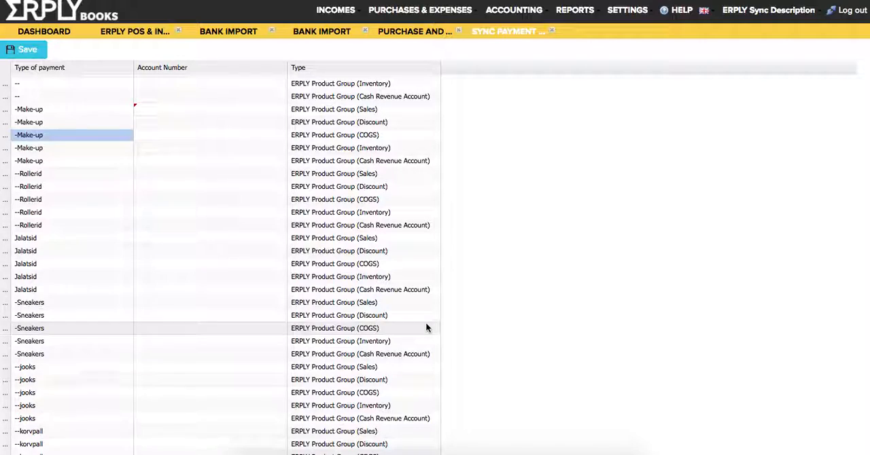
# - Look through the remaining product group rows and close the payment accounts sync list
pyautogui.scroll(-15, 427, 328)
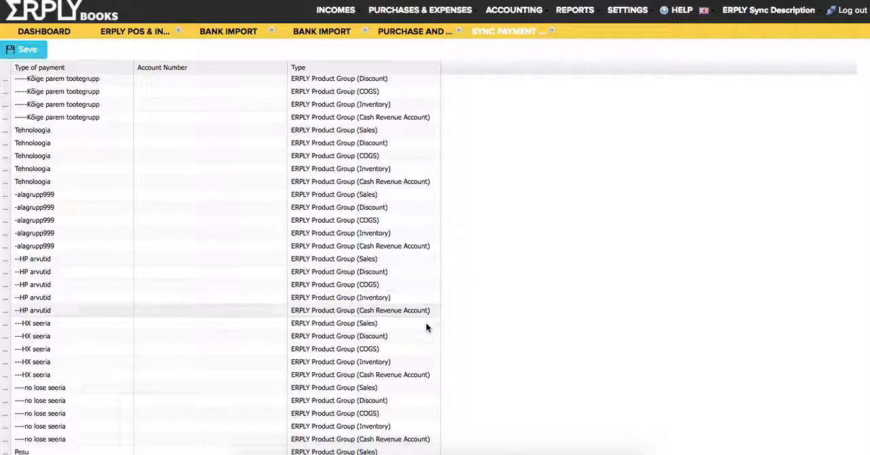
pyautogui.scroll(5, 426, 328)
pyautogui.scroll(3, 342, 141)
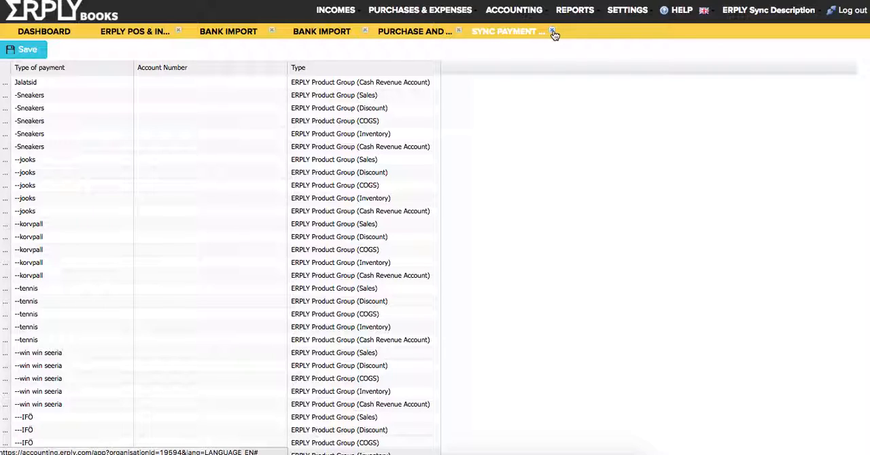
pyautogui.click(554, 34)
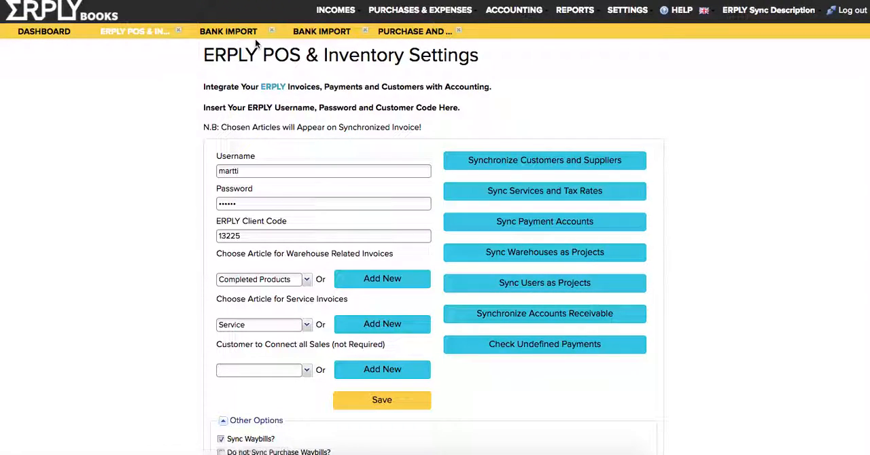
# - Close the remaining open pages and open Sync with ERPLY POS & Inventory from the reloaded dashboard
pyautogui.click(179, 33)
pyautogui.click(180, 32)
pyautogui.click(179, 33)
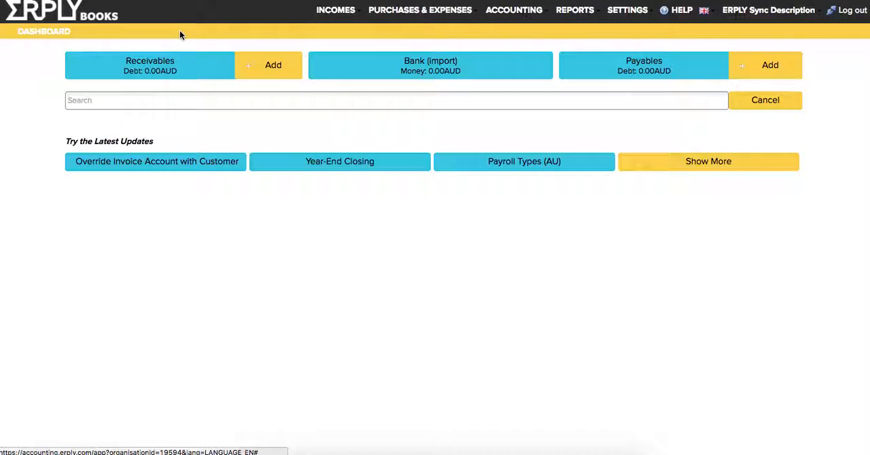
pyautogui.press('super+r')
pyautogui.press('Return')
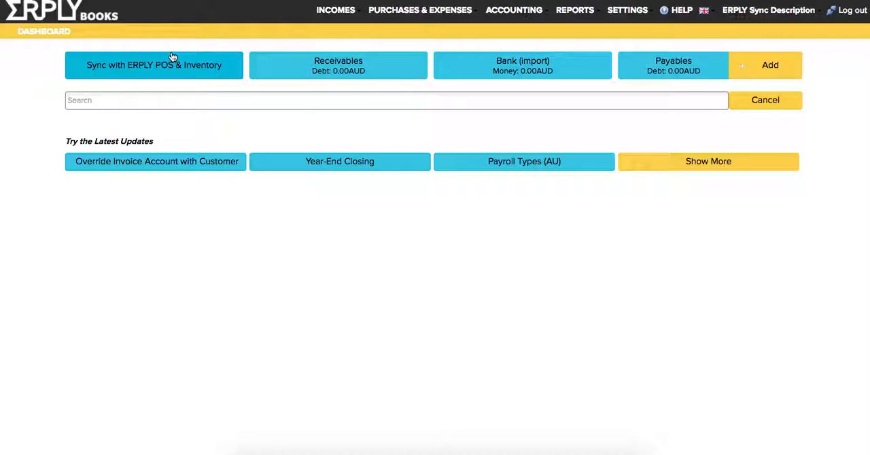
pyautogui.click(171, 57)
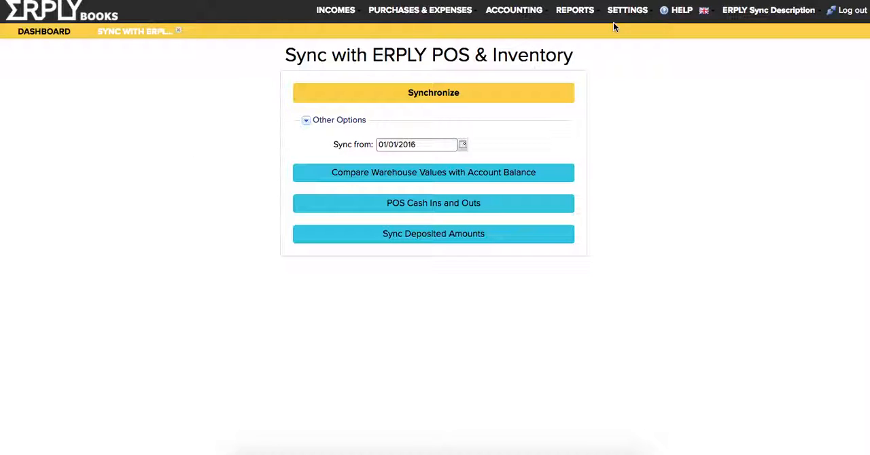
# - Set Period Locked Since to 01/01/2016 in the organisation's Configuration and save the settings
pyautogui.click(632, 15)
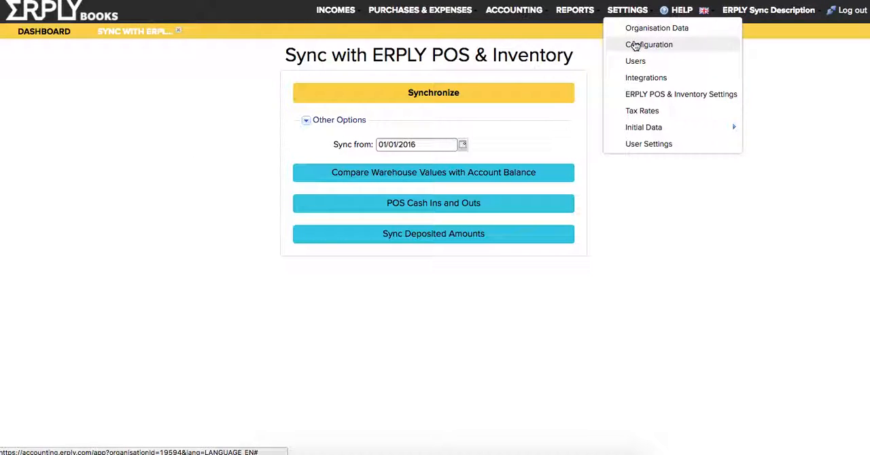
pyautogui.click(635, 42)
pyautogui.tripleClick(220, 323)
pyautogui.write('0101')
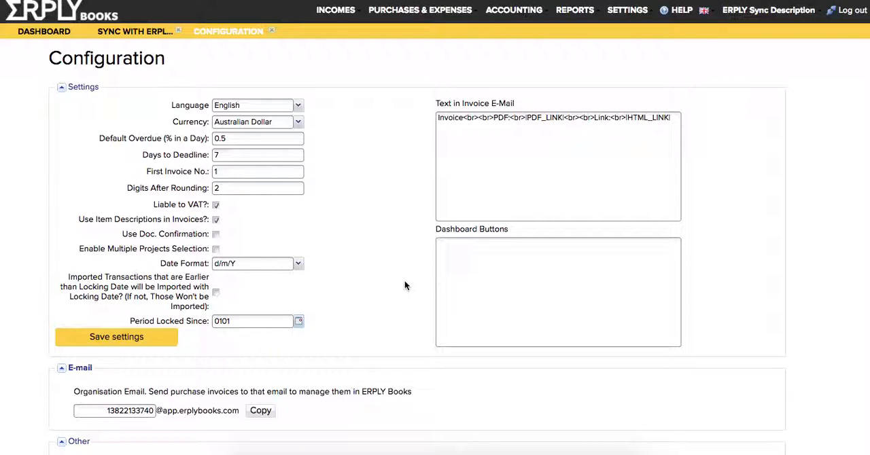
pyautogui.press('Return')
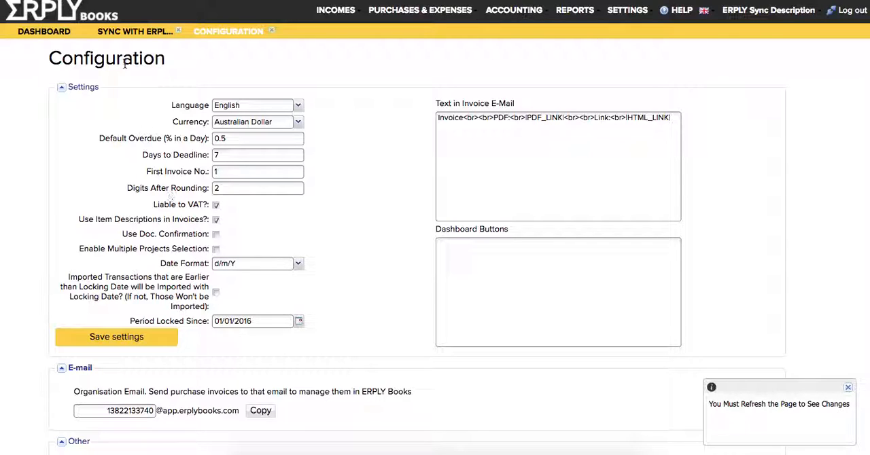
# - Run the synchronization with ERPLY POS & Inventory using the 01/01/2016 start date
pyautogui.click(126, 31)
pyautogui.click(393, 93)
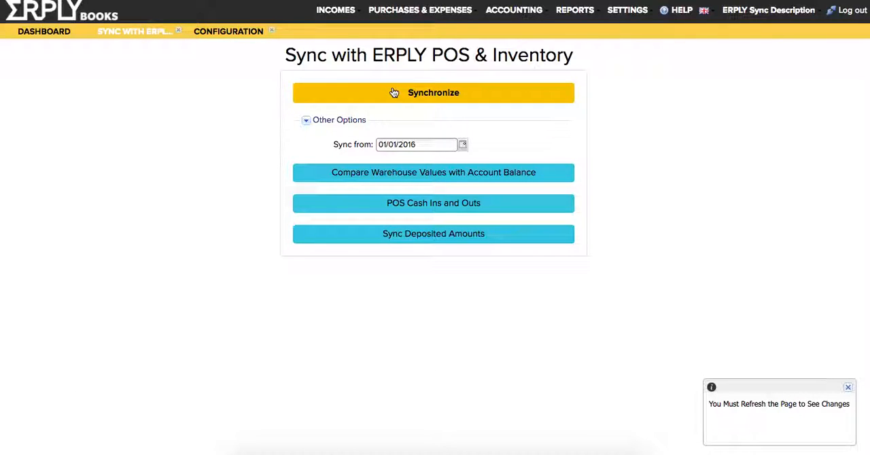
pyautogui.click(434, 274)
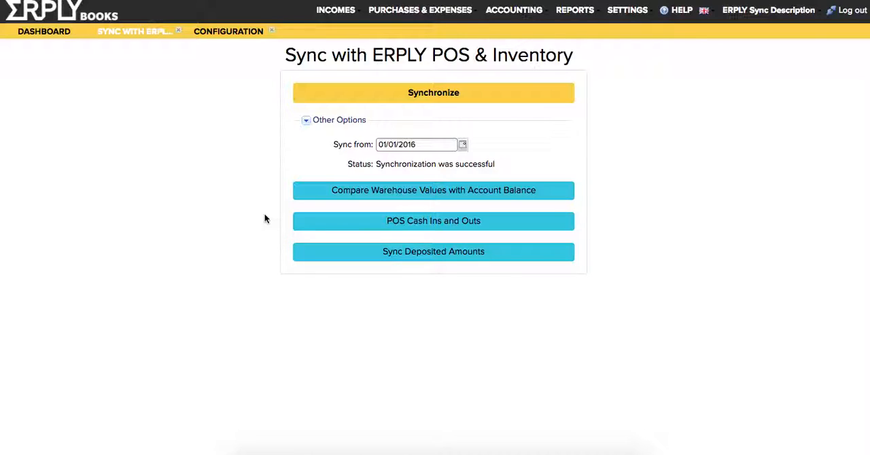
# - Look through the unpaid sales invoices in Open Receivables and open the Open Payables list
pyautogui.click(344, 10)
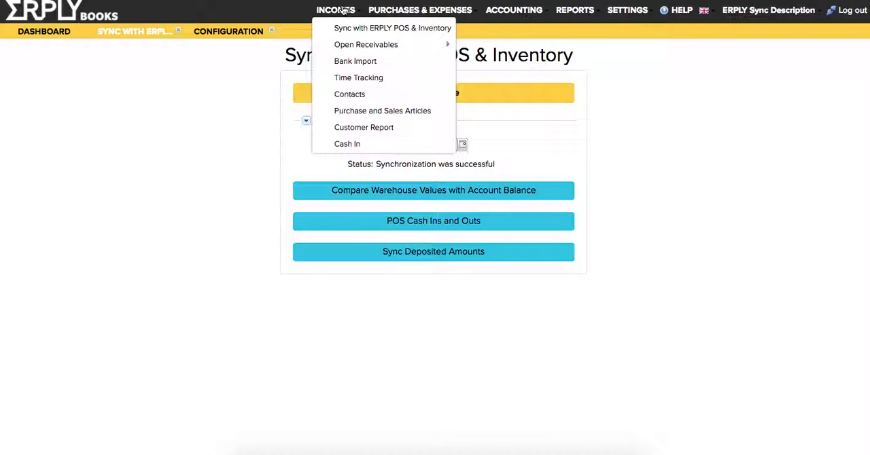
pyautogui.click(344, 44)
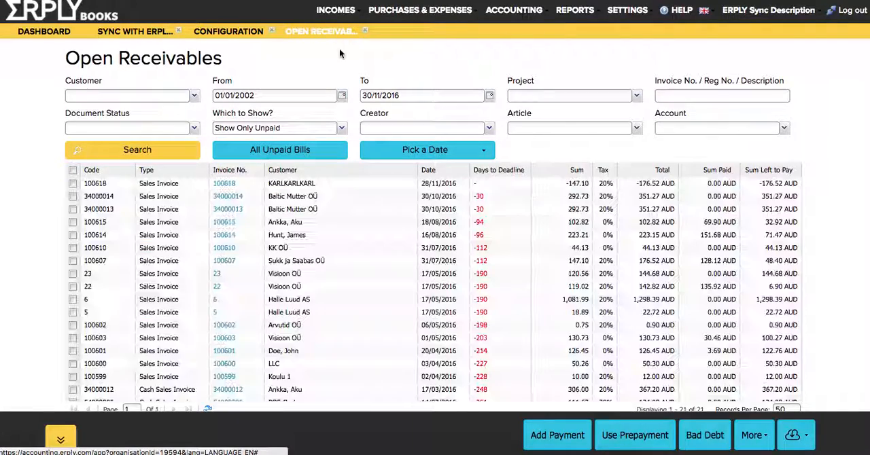
pyautogui.scroll(-5, 319, 245)
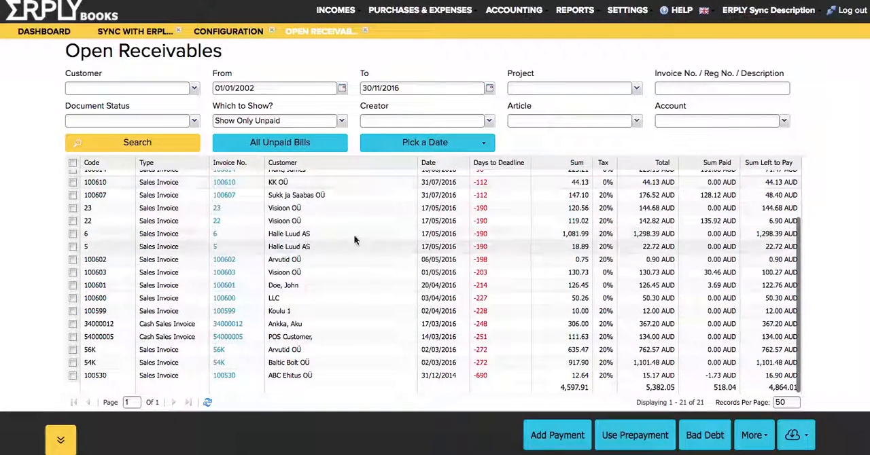
pyautogui.scroll(5, 400, 240)
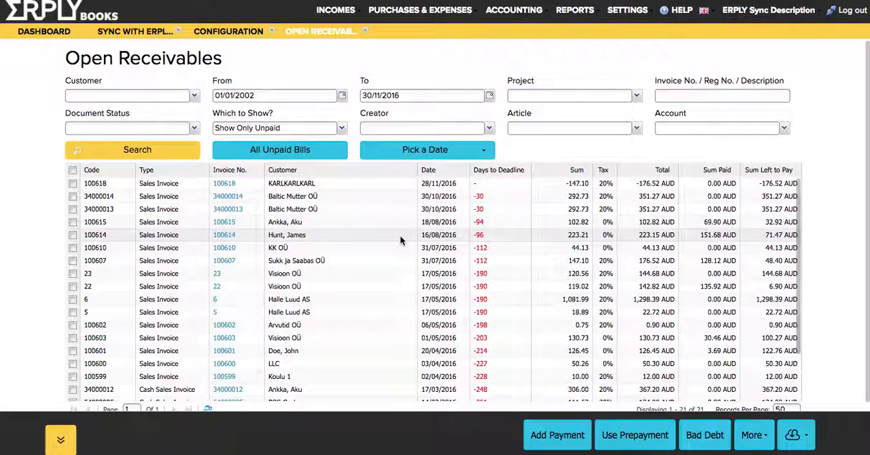
pyautogui.click(431, 18)
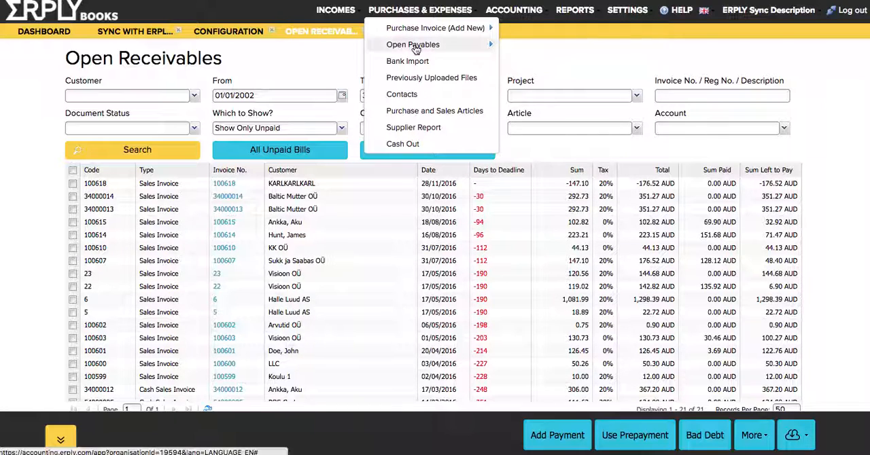
pyautogui.click(415, 46)
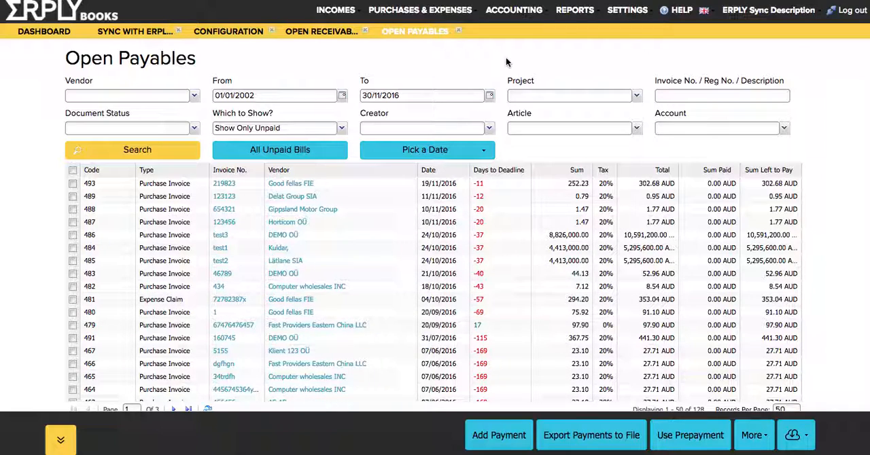
# - Search Transactions for Manual Journals dated from 29/11/2015, and return to the Sync with ERPLY POS & Inventory page
pyautogui.click(512, 12)
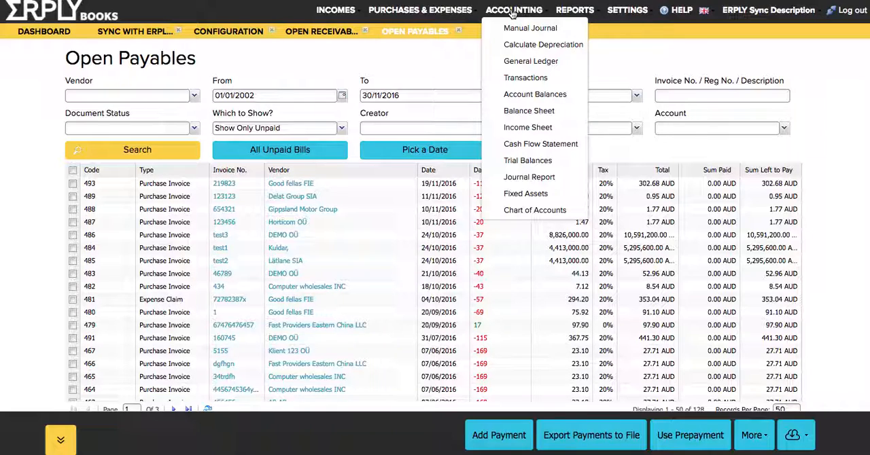
pyautogui.click(524, 79)
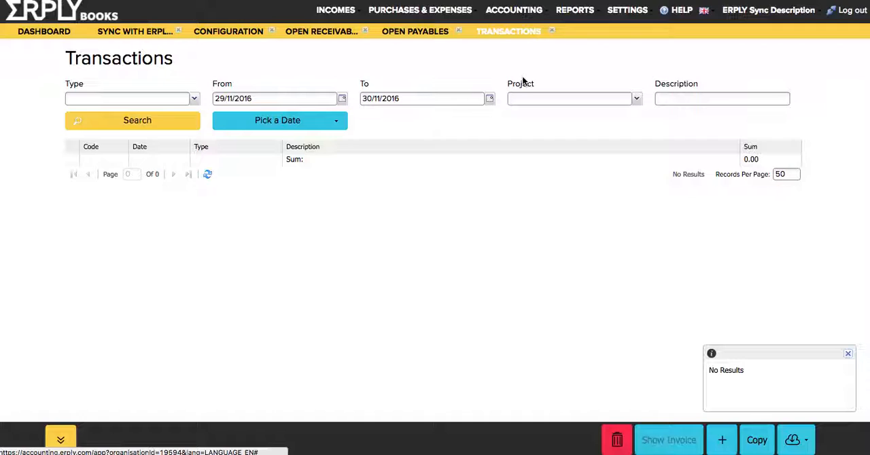
pyautogui.click(194, 101)
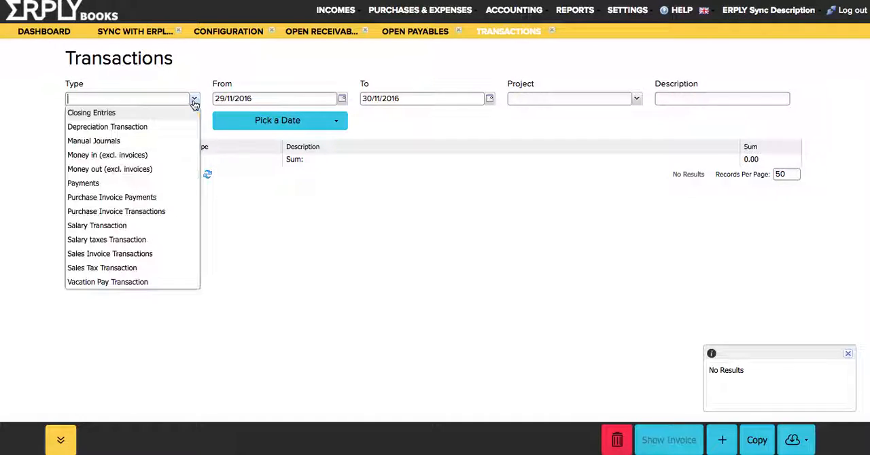
pyautogui.click(132, 141)
pyautogui.click(268, 101)
pyautogui.press('BackSpace')
pyautogui.write('5')
pyautogui.press('Return')
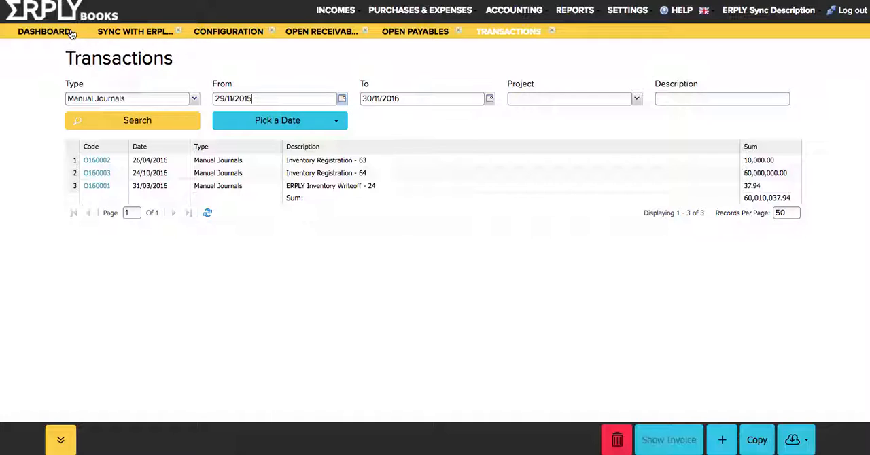
pyautogui.click(117, 34)
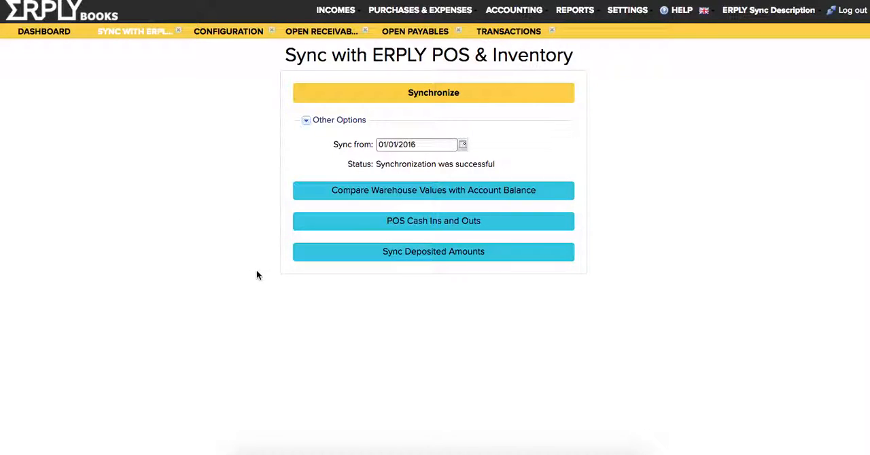